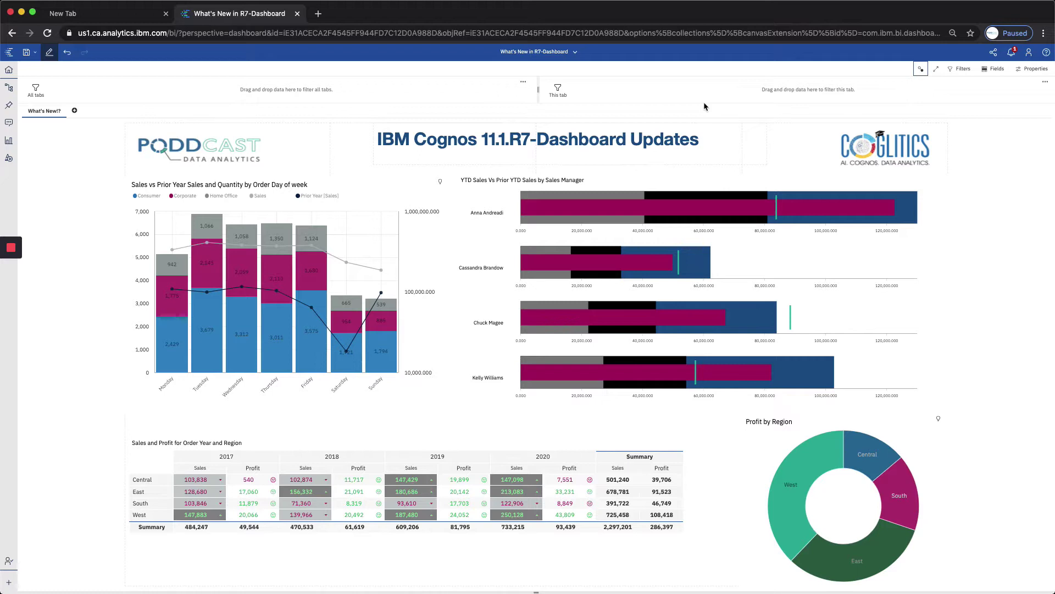
Step: Dismiss the Save options and switch to the new 'IBM Cognos 11.1.R7-Dashboard Updates' dashboard
click(36, 55)
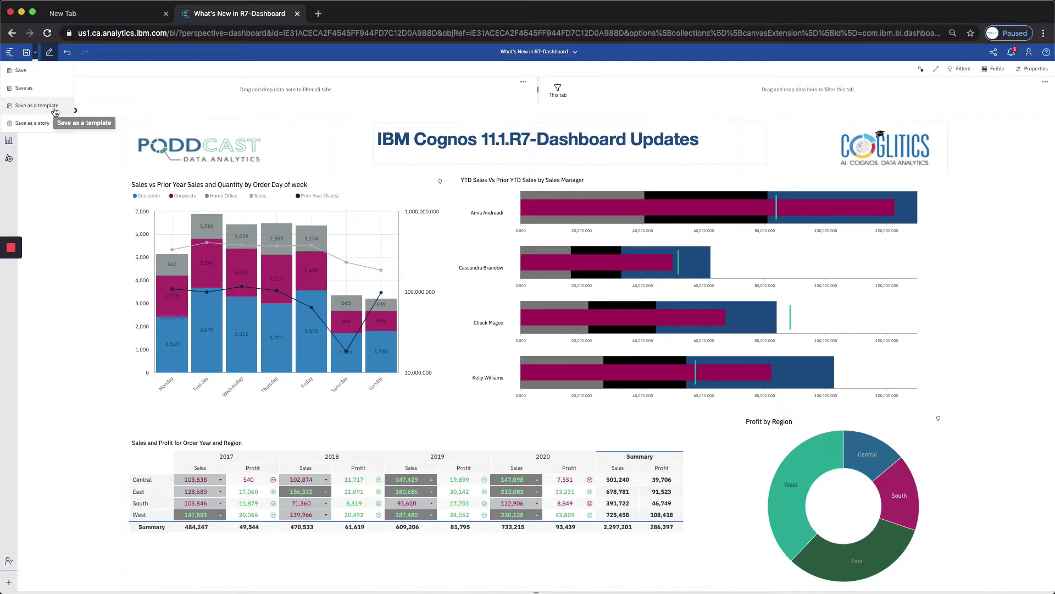
click(397, 96)
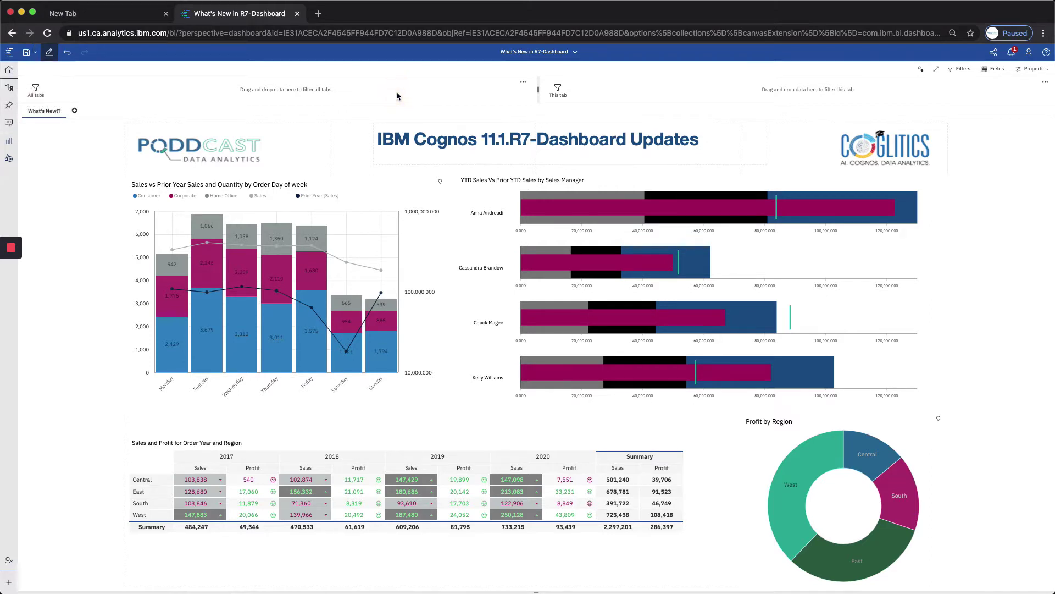
click(533, 57)
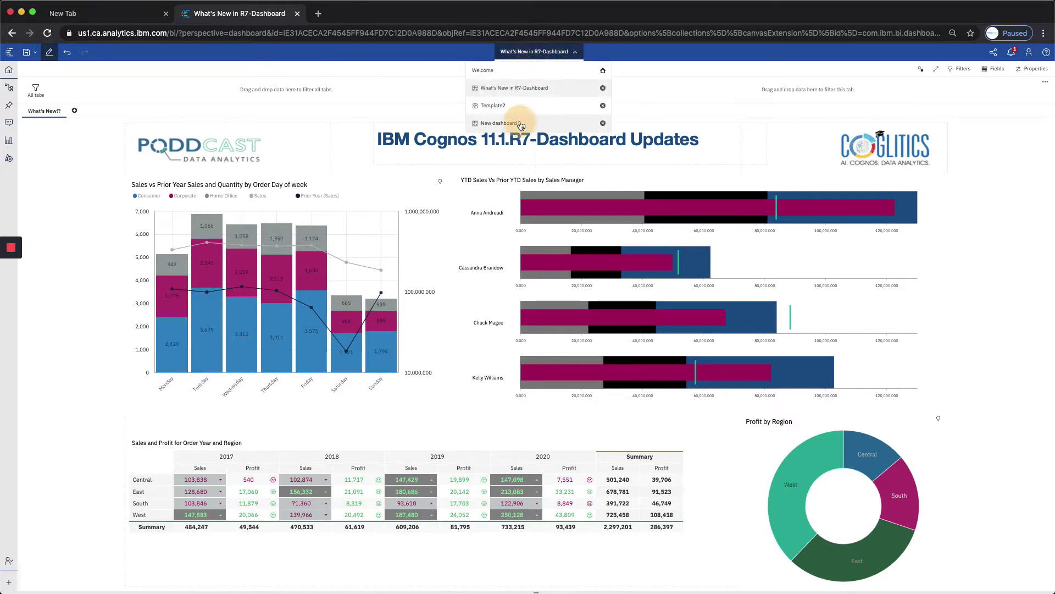
click(520, 123)
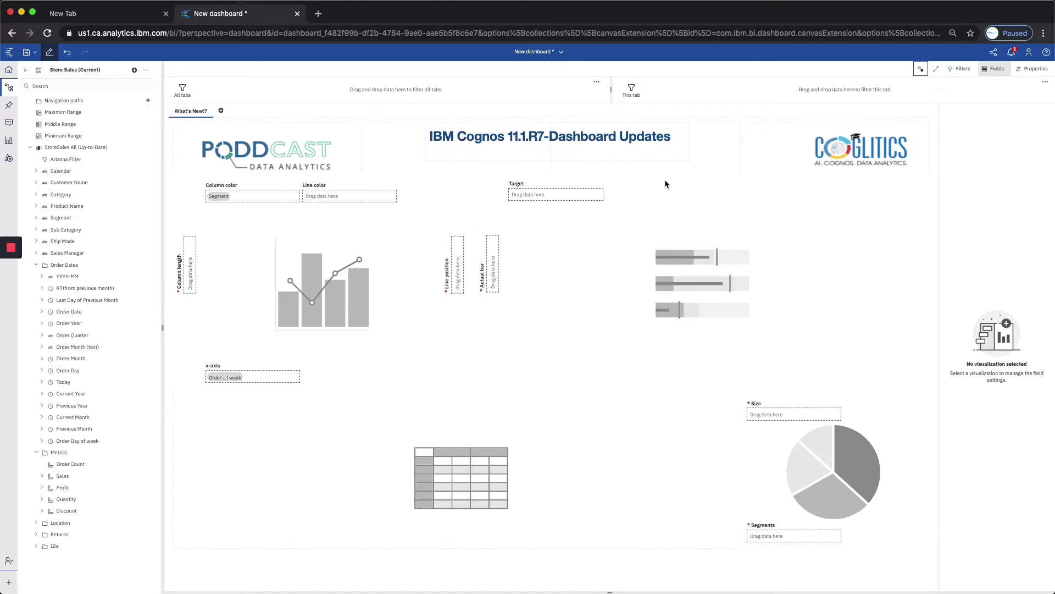
Step: Undo the earlier assignments, then chart Quantity by Order Day of week, colored by Segment, with a Sales line
key(super+z)
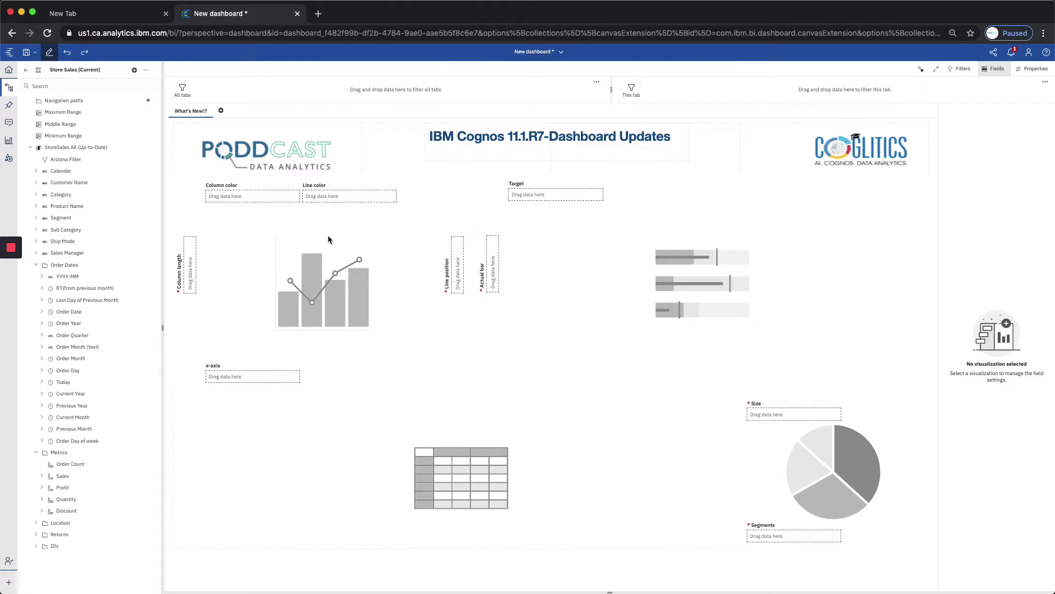
click(315, 226)
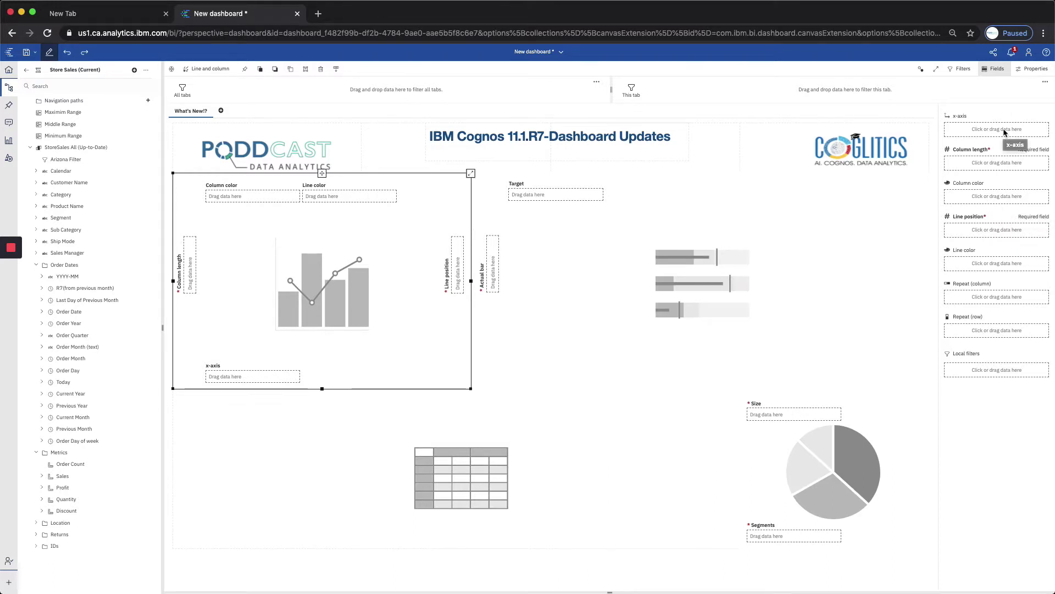
click(69, 441)
drag(69, 440, 274, 376)
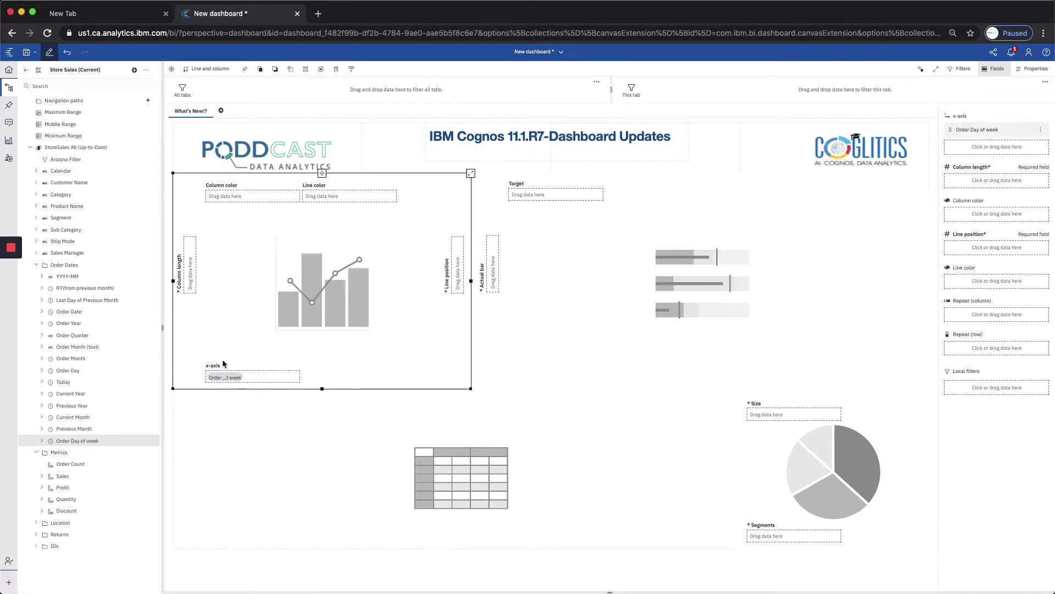
drag(60, 498, 196, 268)
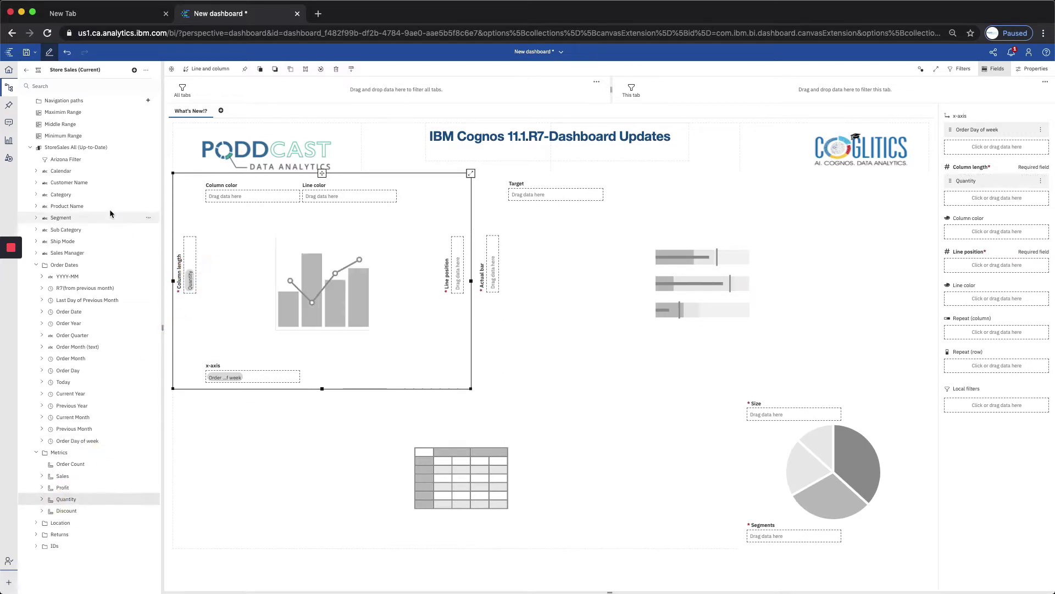
drag(59, 221, 242, 197)
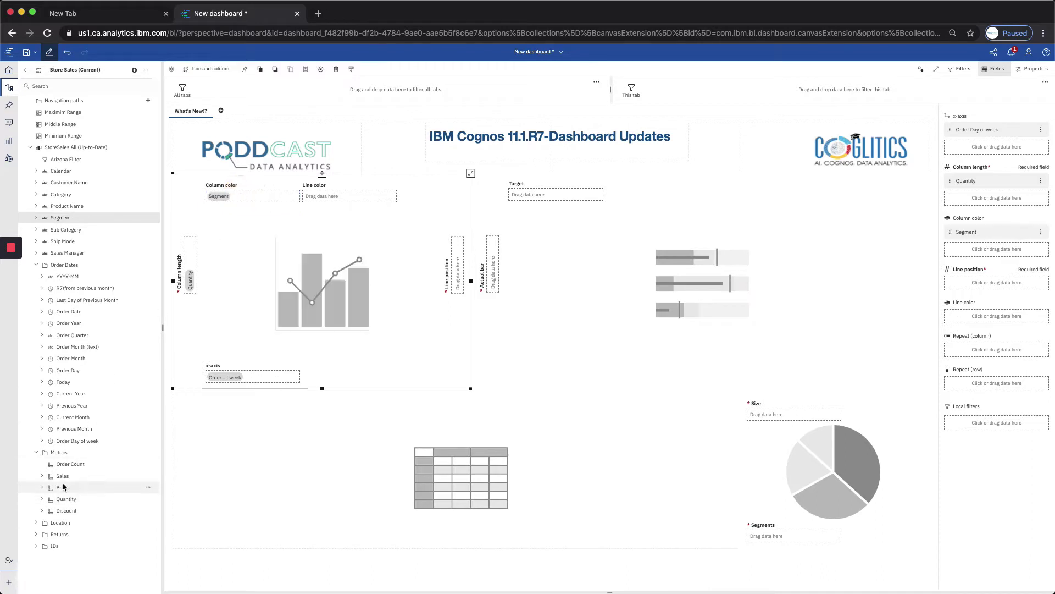
drag(61, 477, 462, 280)
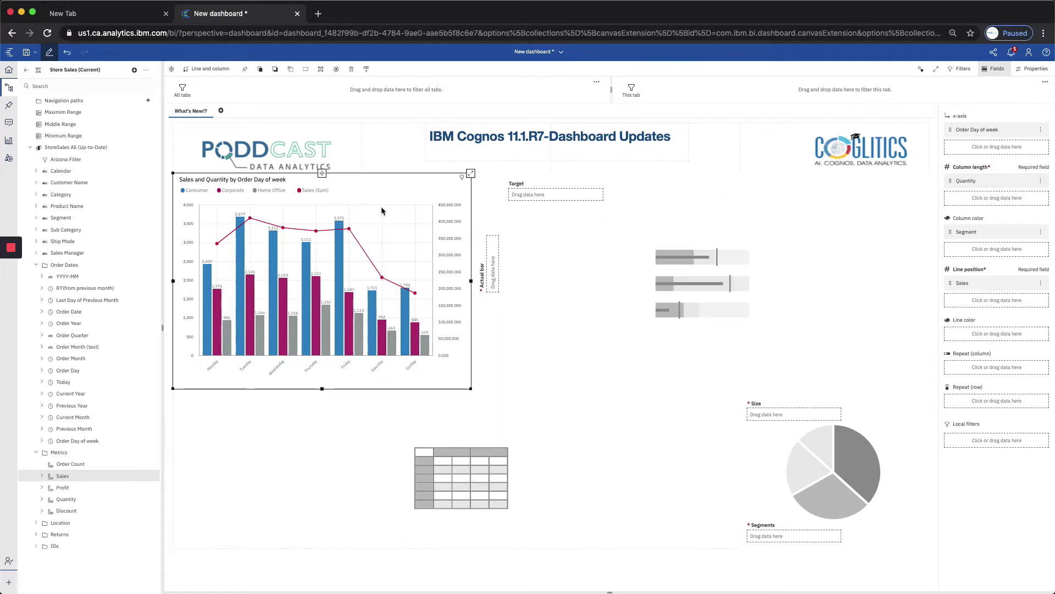
mouse_move(238, 290)
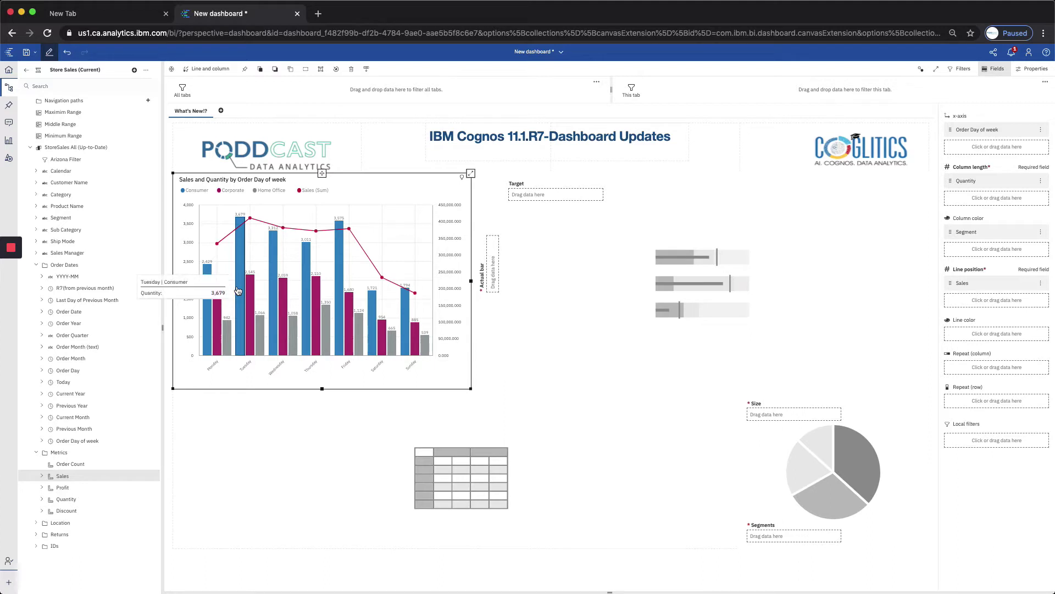
Step: Turn on Display as stacked chart in the chart's properties
click(1036, 69)
scroll(983, 390, down, 5)
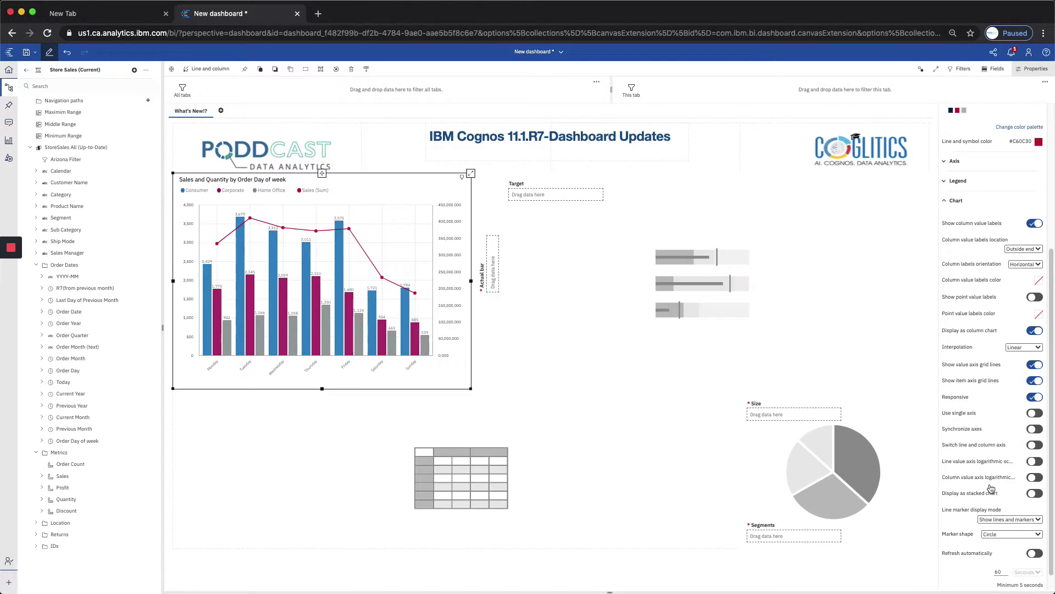
click(1035, 493)
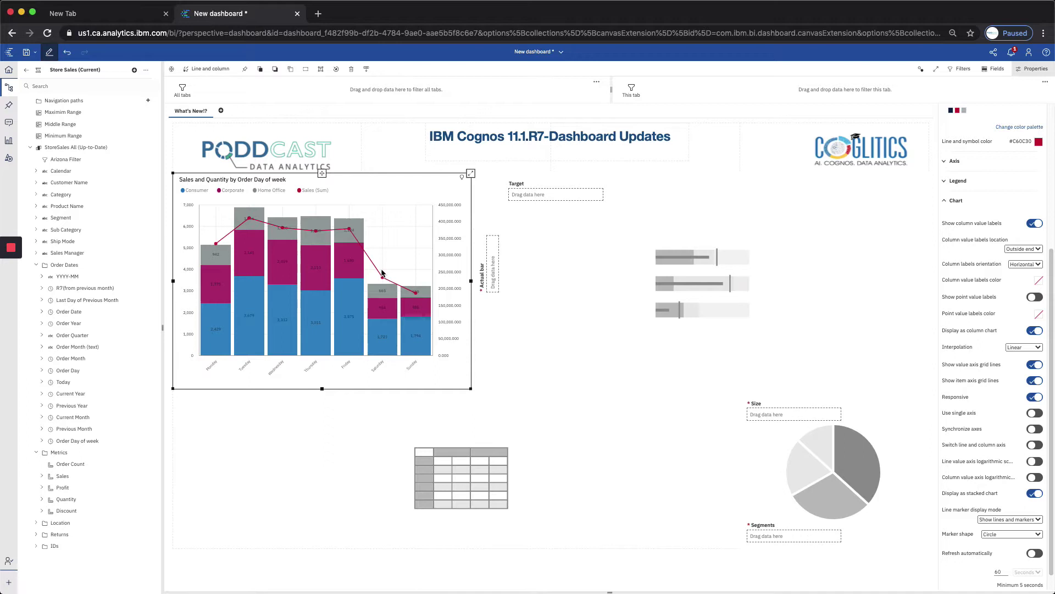
click(996, 70)
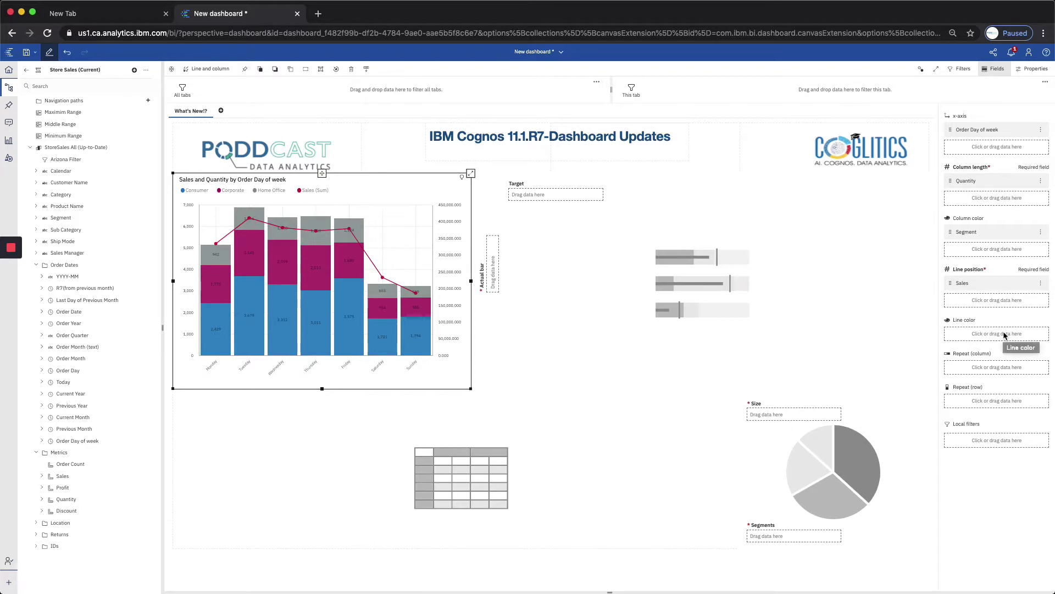
Step: Add Prior Year [Sales] to the chart's Line position slot as a second line
click(985, 301)
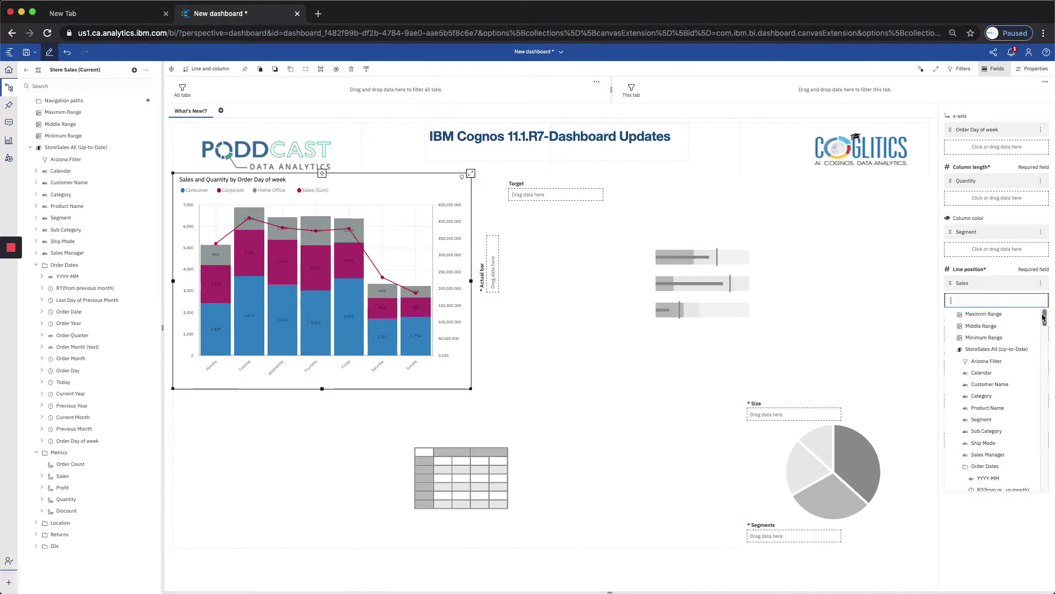
drag(1045, 317, 1039, 378)
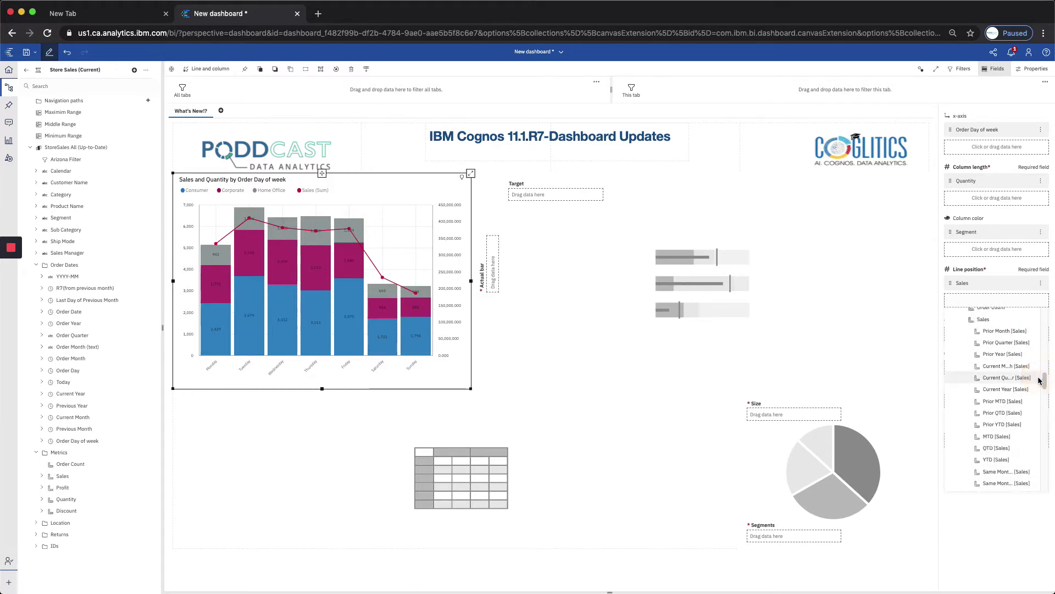
click(996, 354)
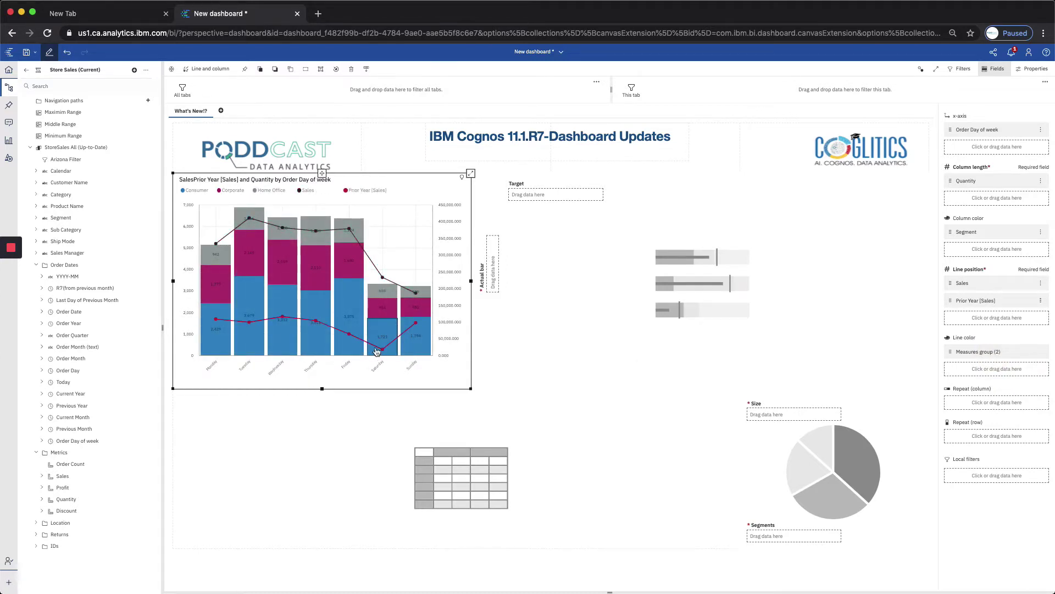
mouse_move(376, 352)
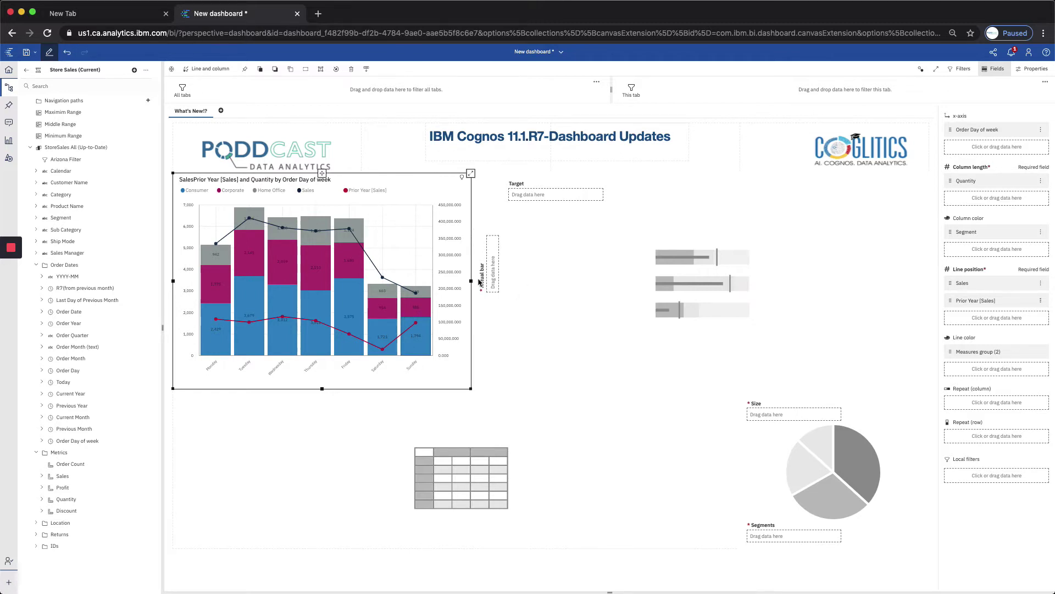
Step: Enable logarithmic scaling for the line value axis in the Chart properties
click(1030, 71)
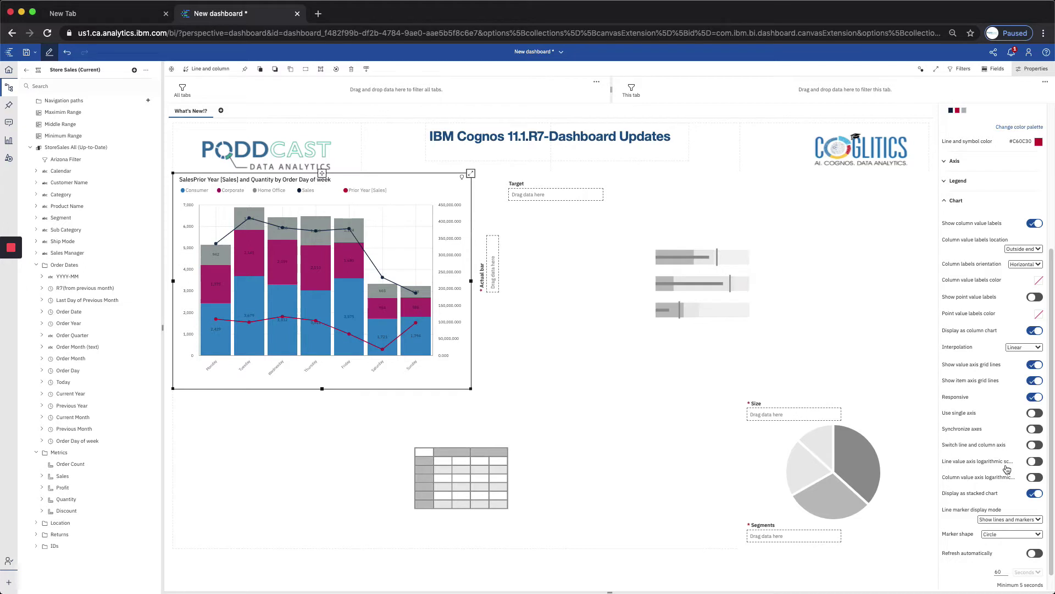
scroll(1006, 468, down, 1)
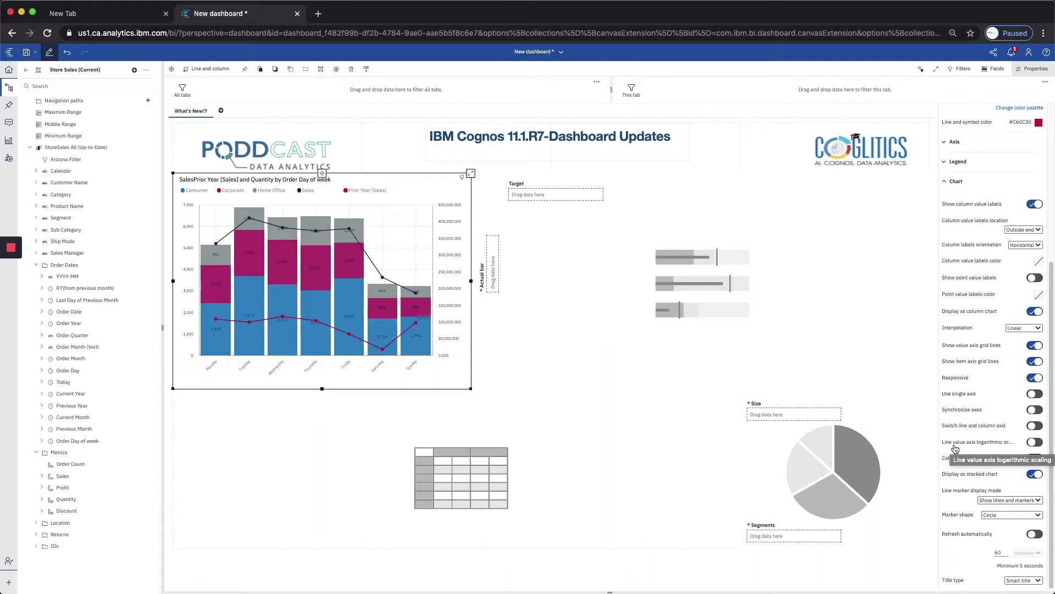
click(1035, 442)
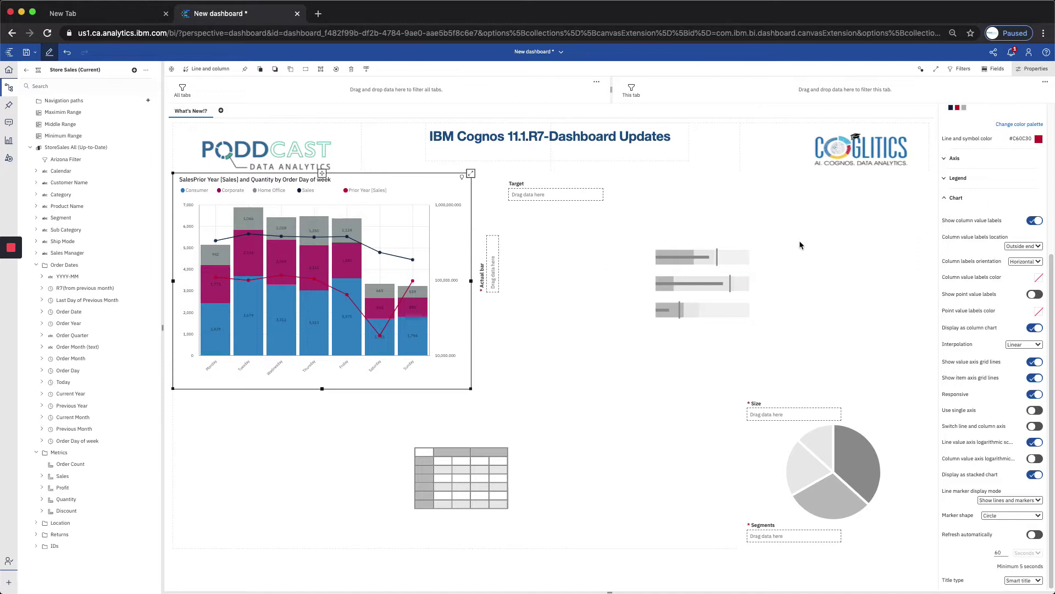
click(958, 159)
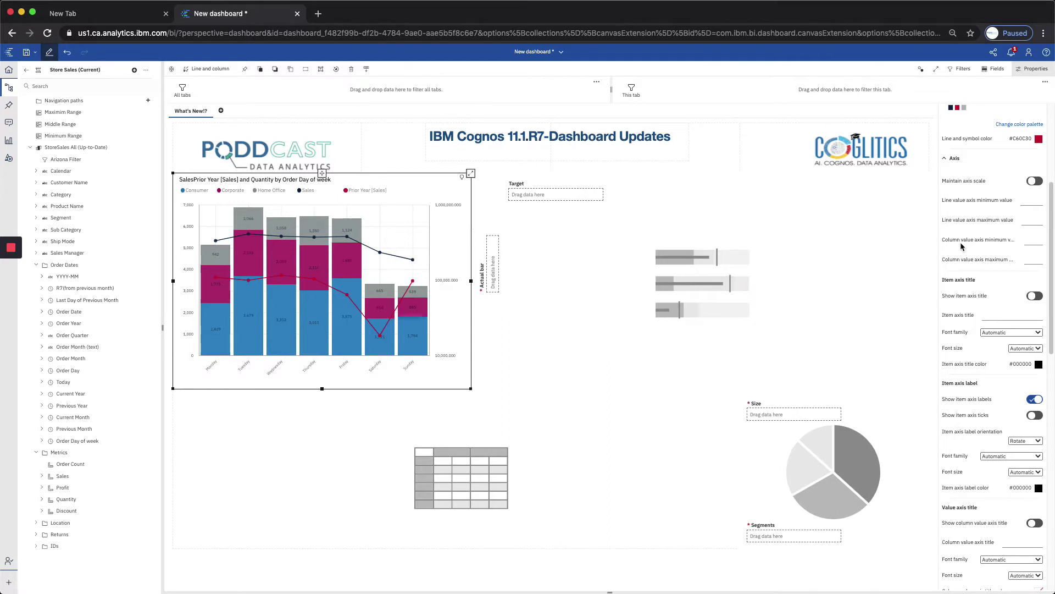
click(1030, 240)
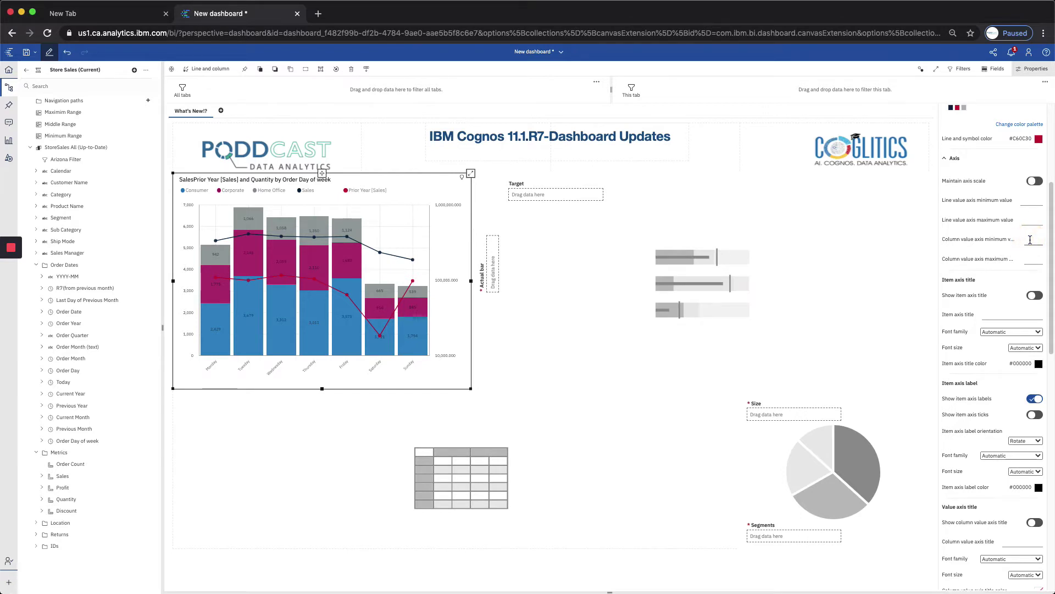
text(2000)
click(1033, 257)
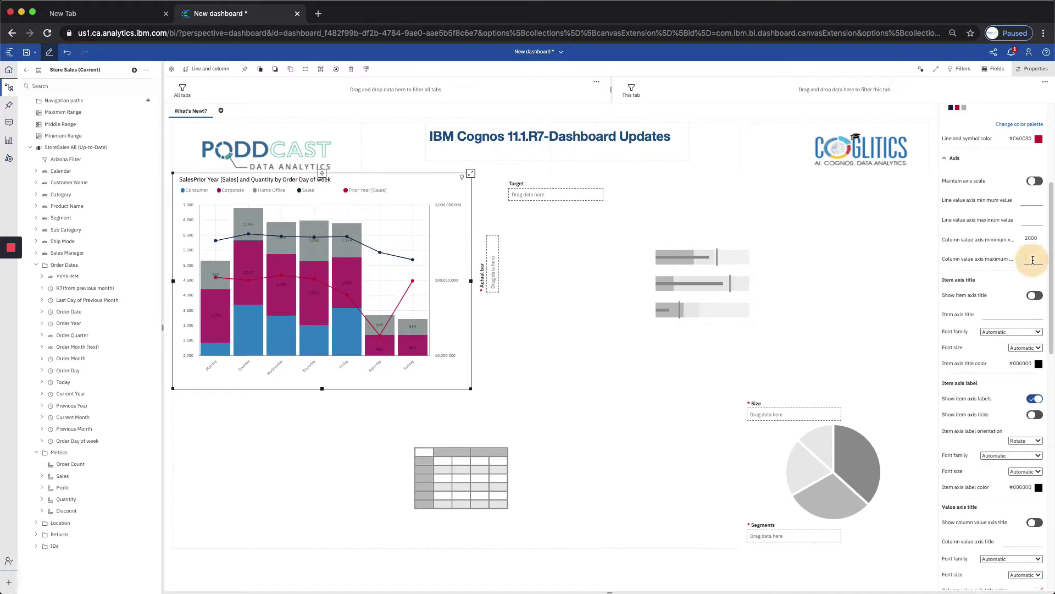
text(6000)
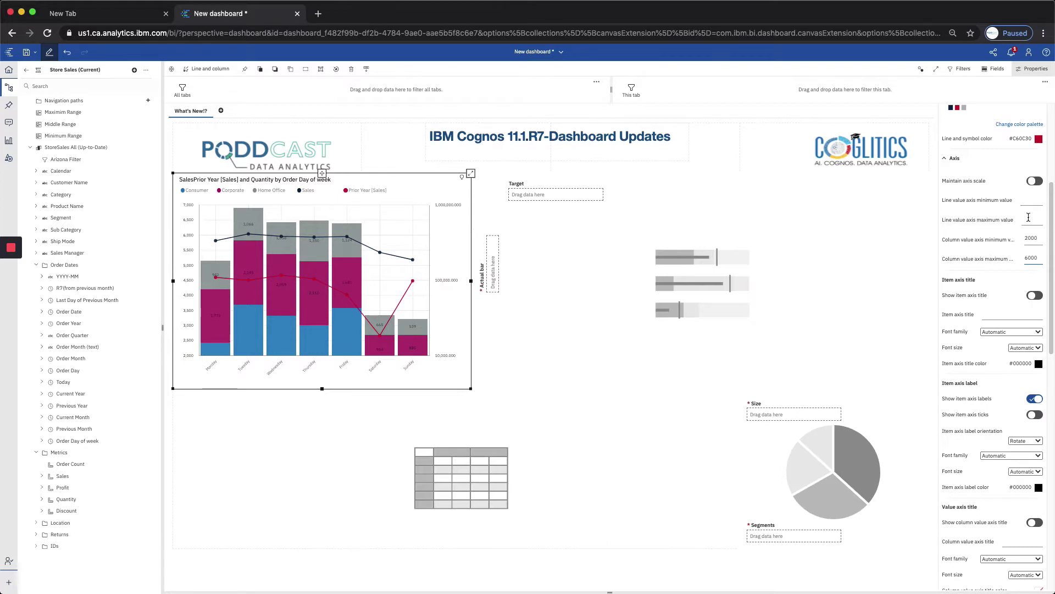
click(1031, 221)
mouse_move(349, 260)
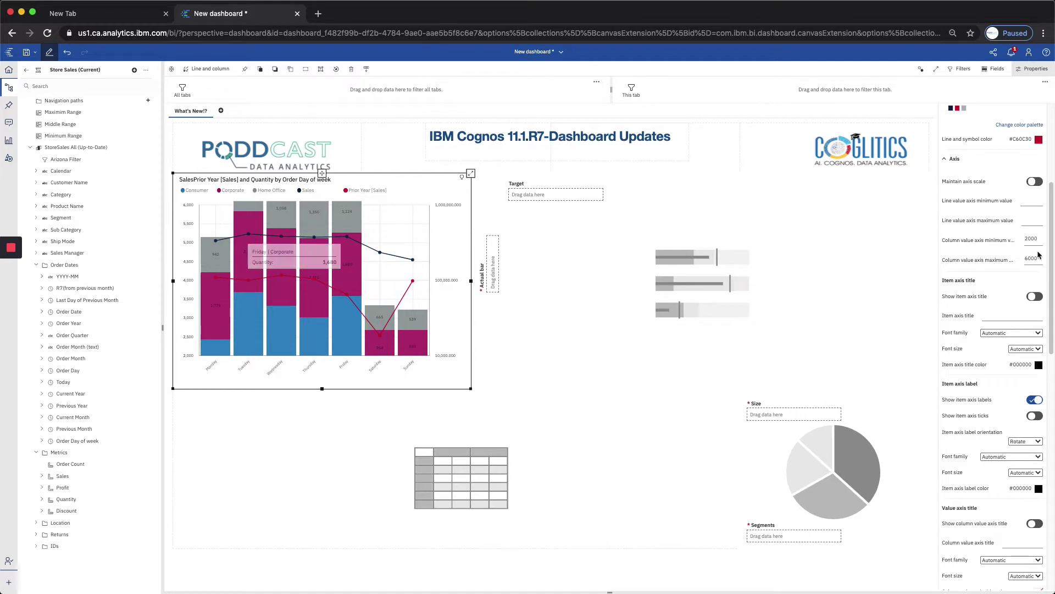
key(Escape)
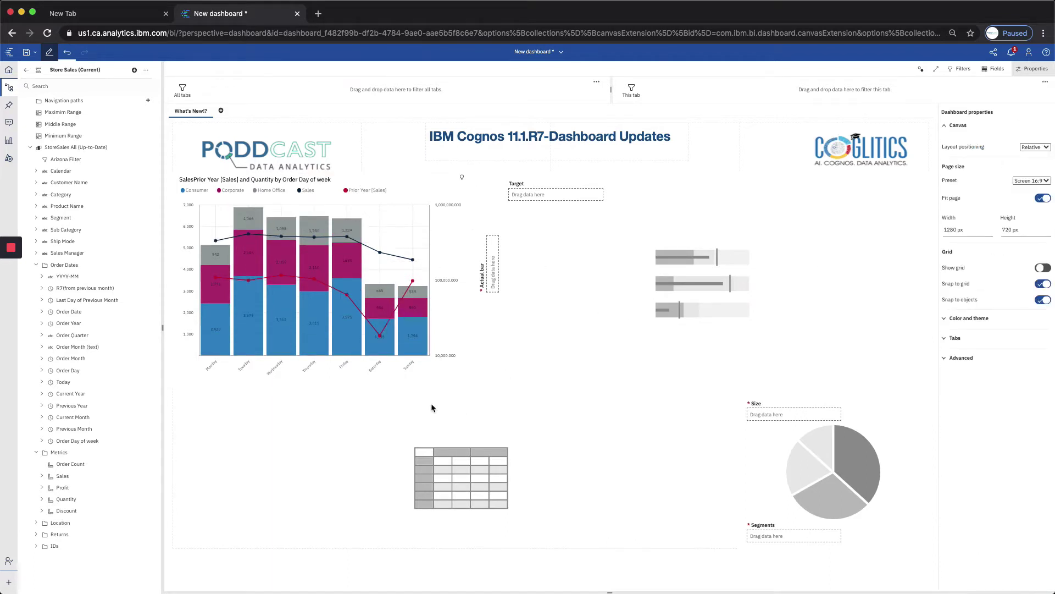
Step: Put Order Year in the crosstab's Columns and Region in its Rows
click(354, 427)
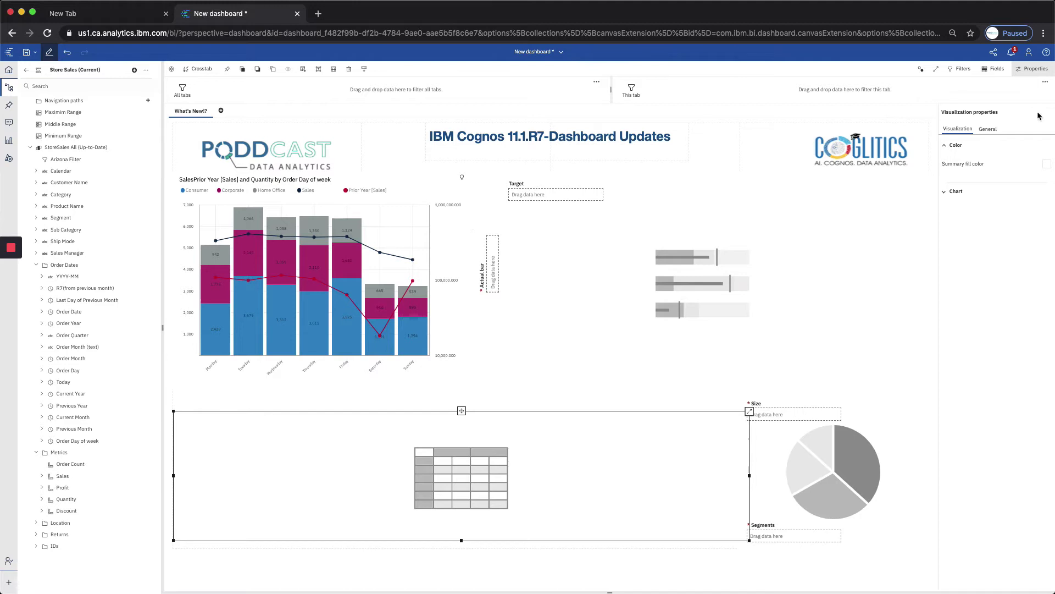
click(995, 70)
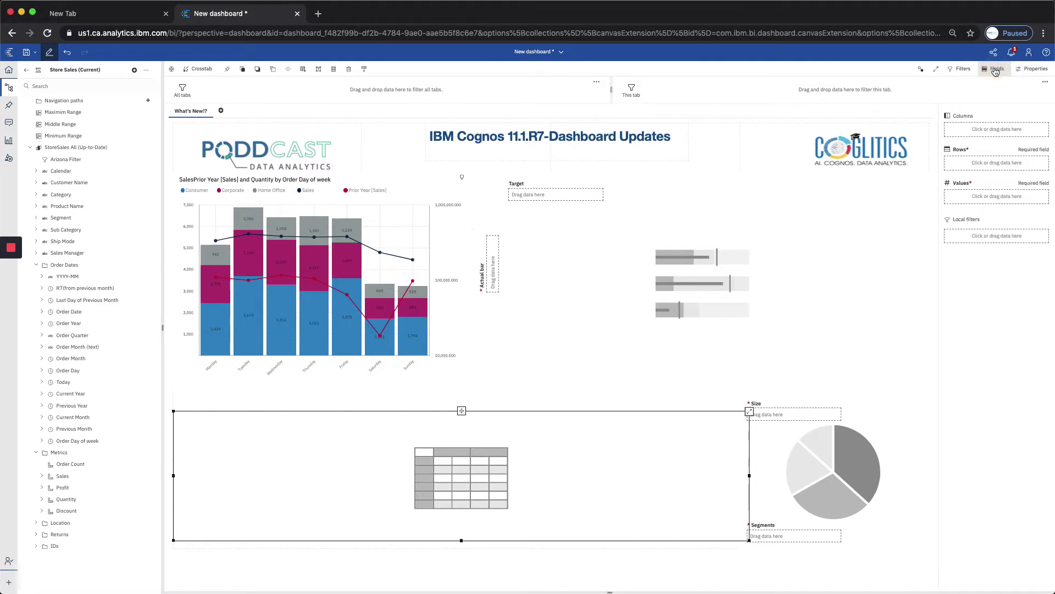
click(993, 130)
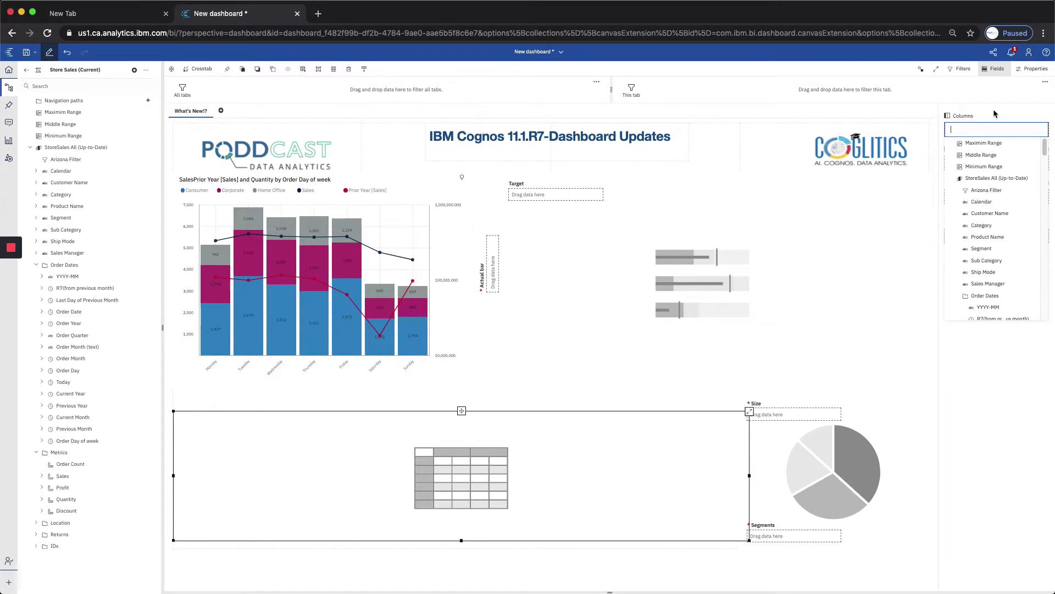
text(order)
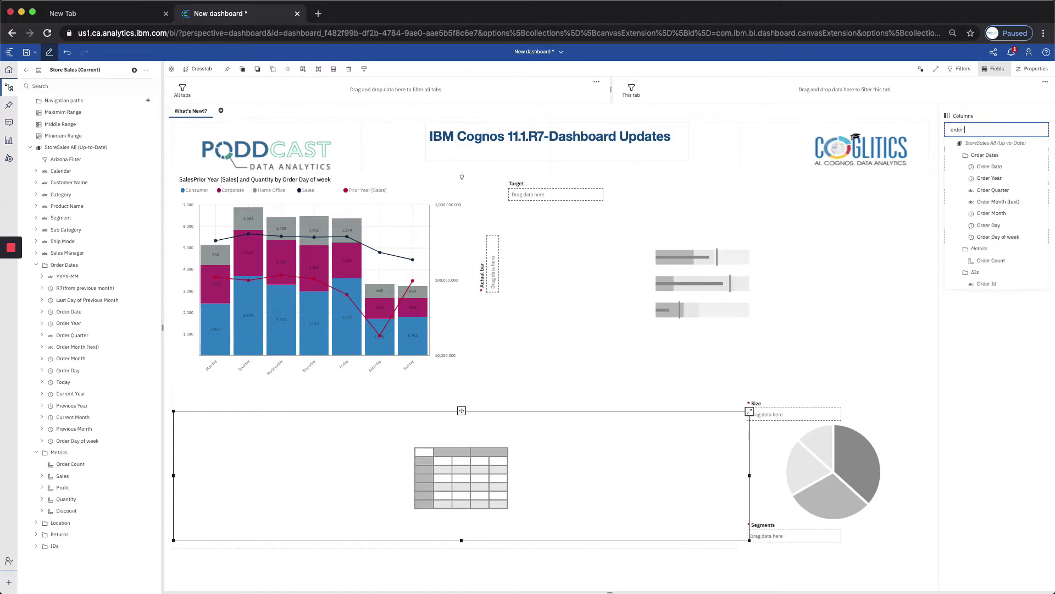
click(989, 178)
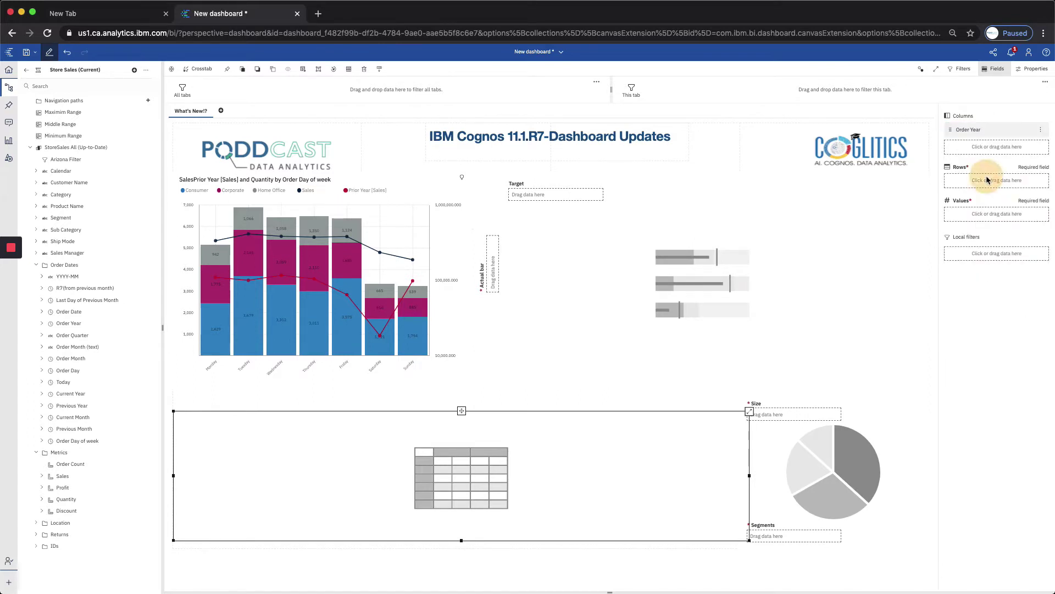
click(981, 181)
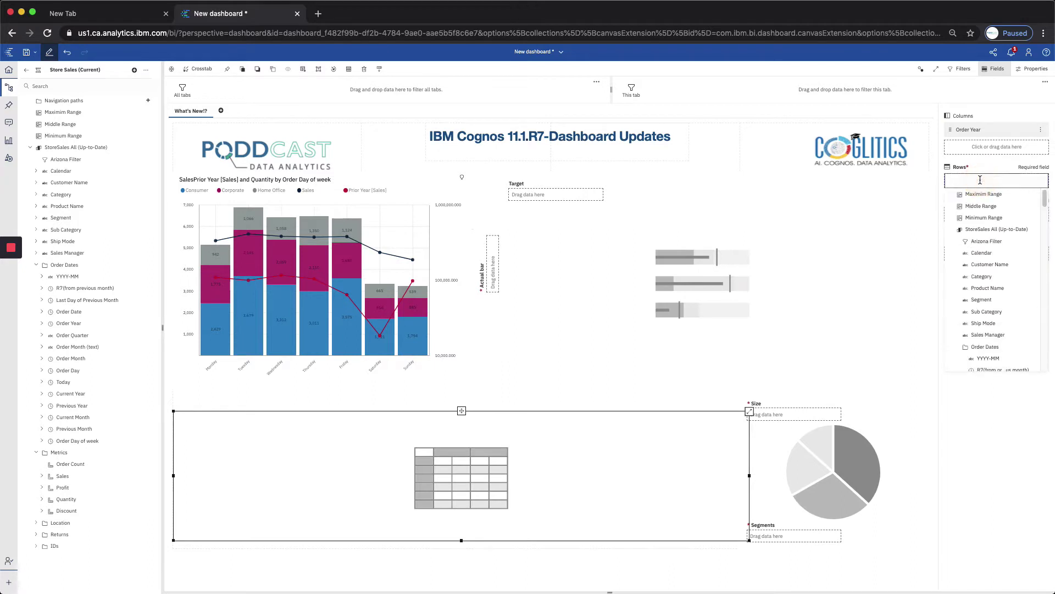
text(region)
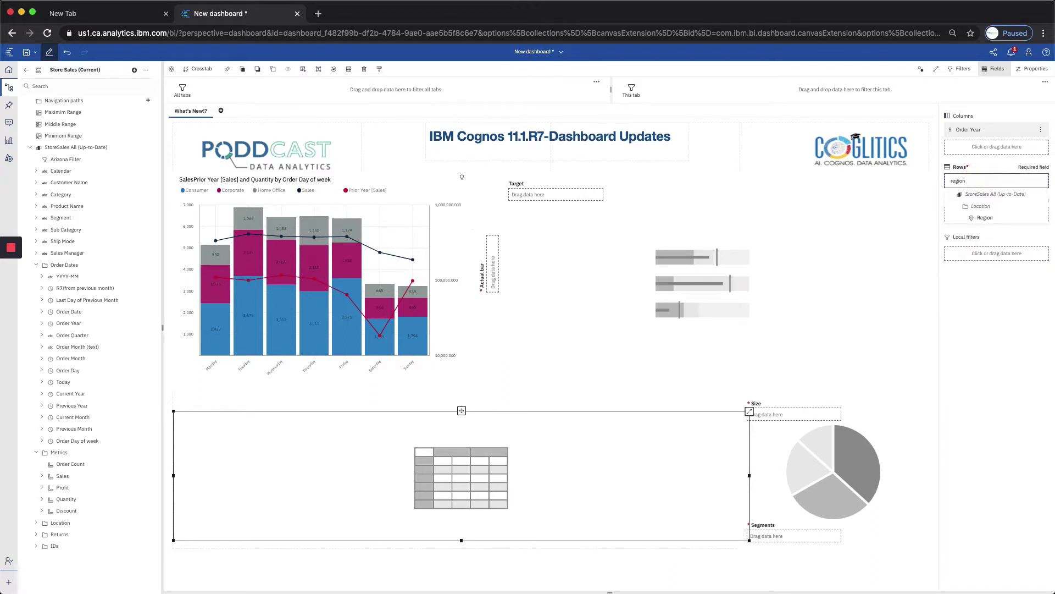
click(986, 218)
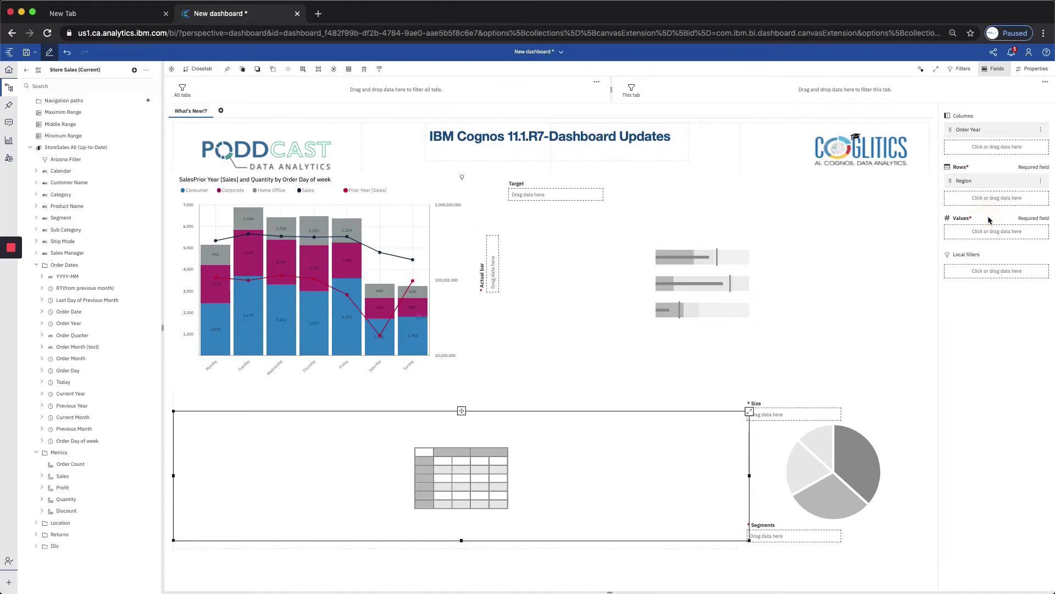
Step: Add Sales and Profit as the crosstab's values
click(987, 235)
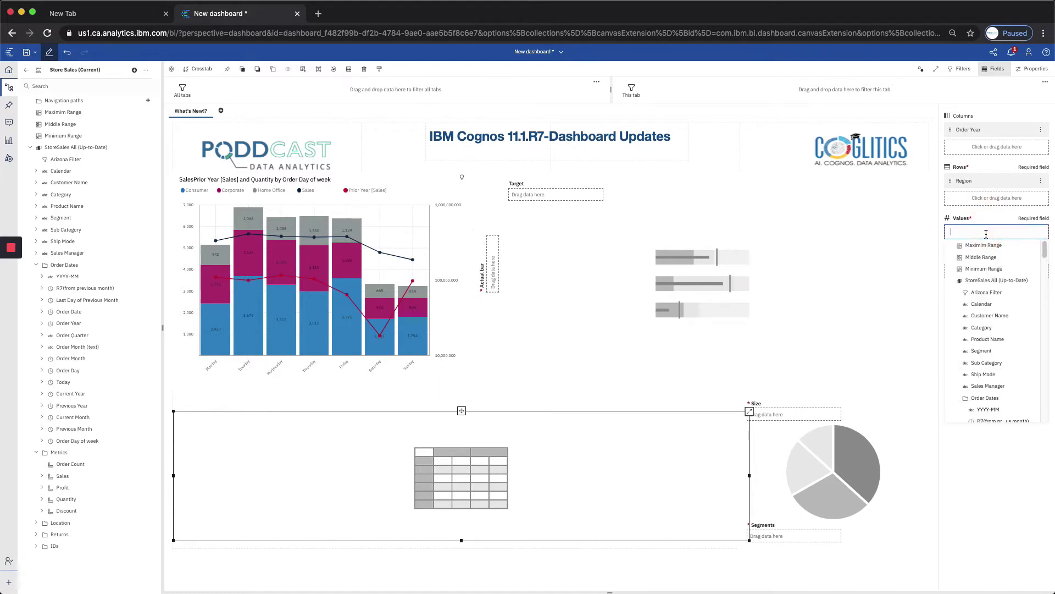
text(sale)
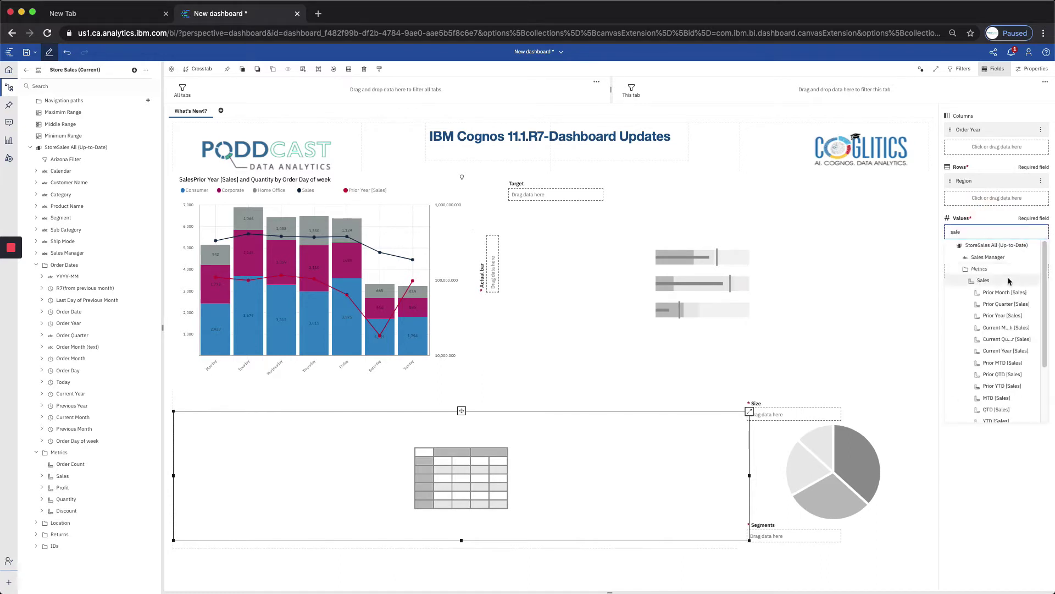
click(986, 281)
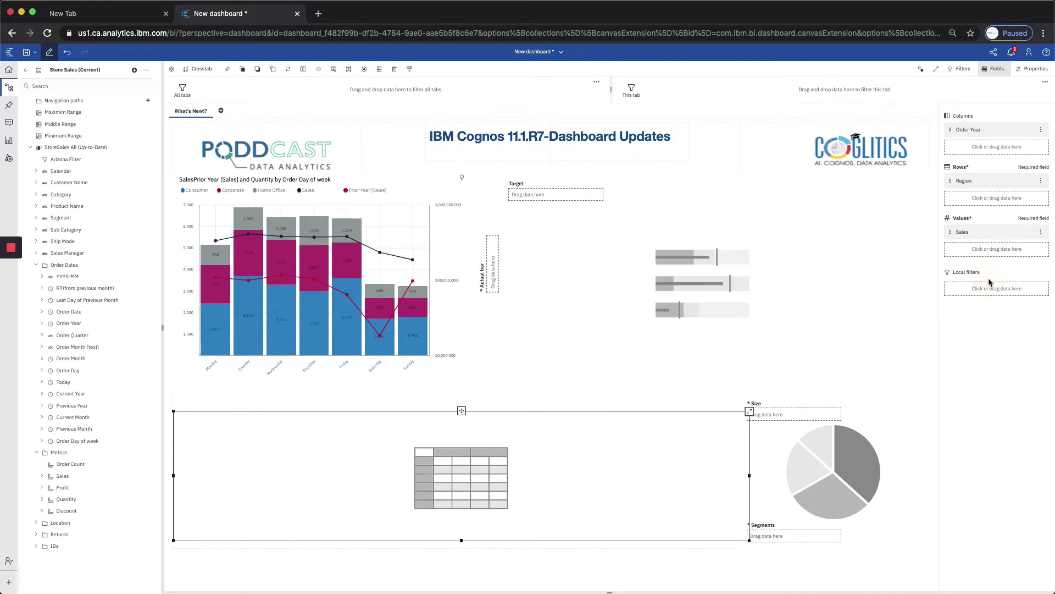
click(986, 249)
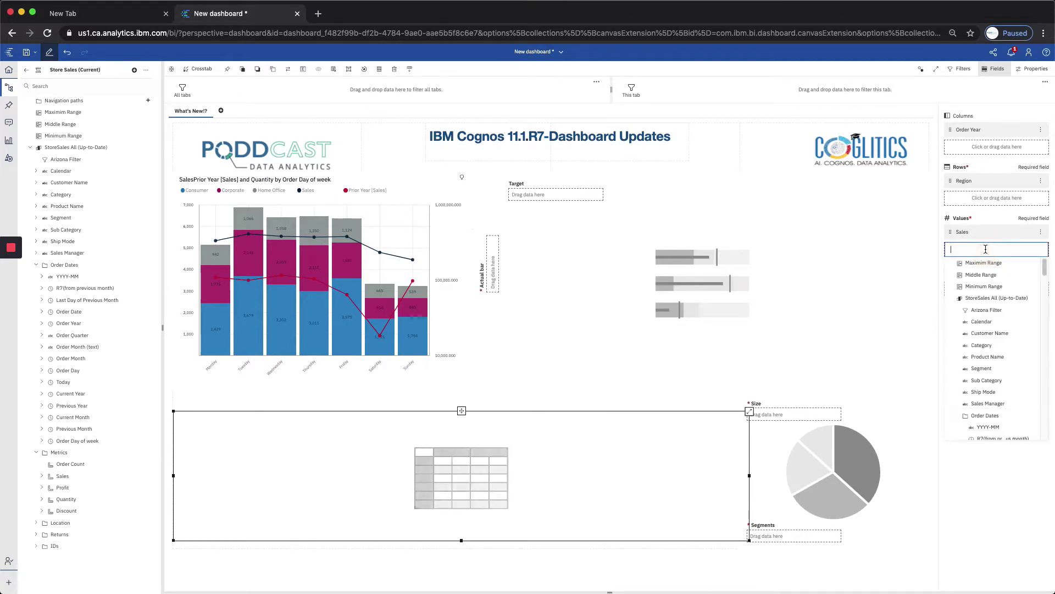
text(profit)
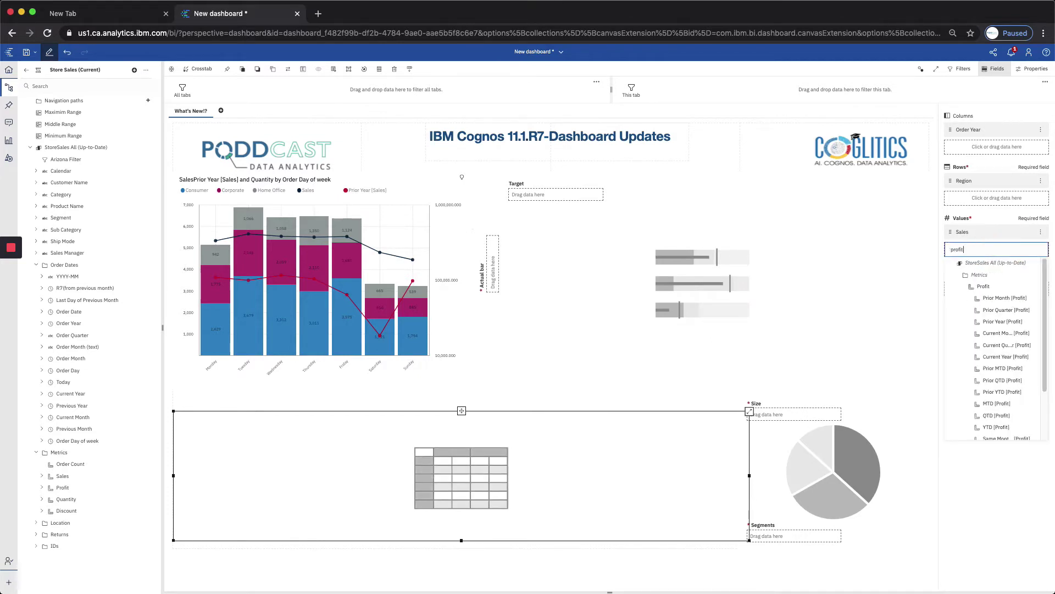
click(984, 286)
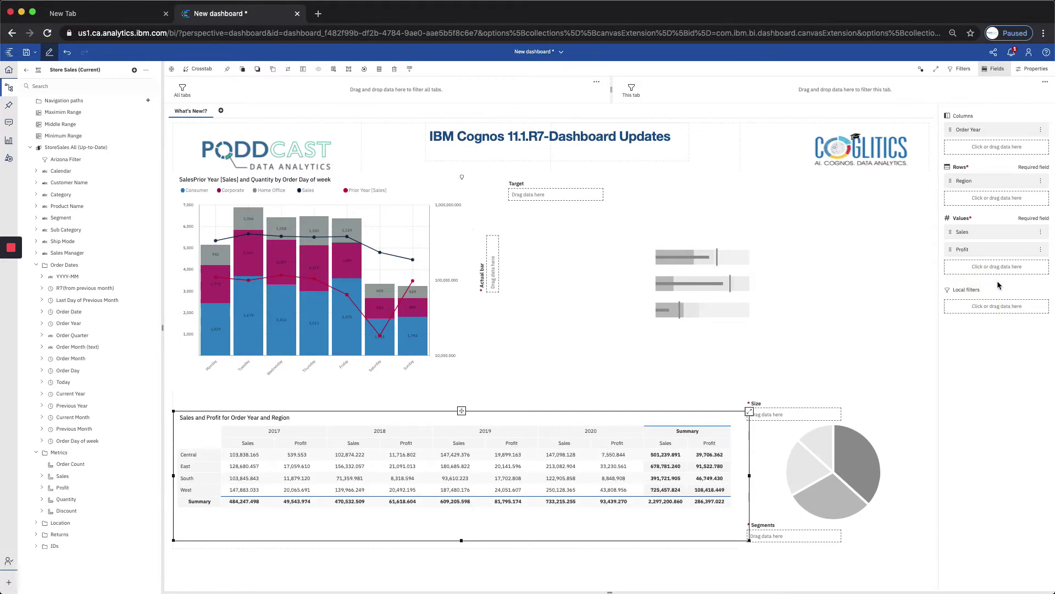
mouse_move(583, 473)
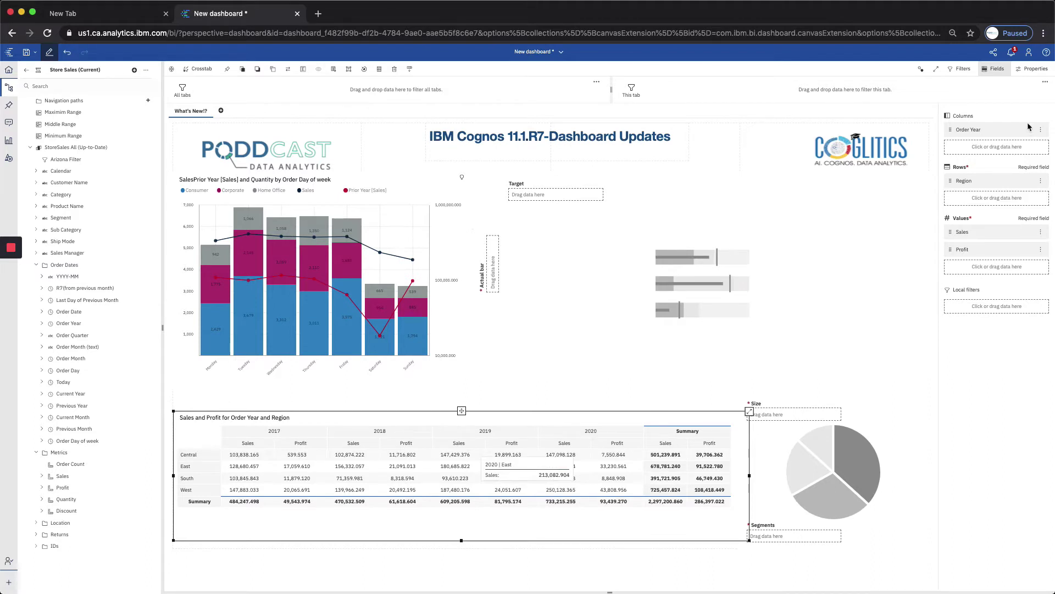
Step: Open conditional color for Sales and keep the scale Numeric
click(1035, 70)
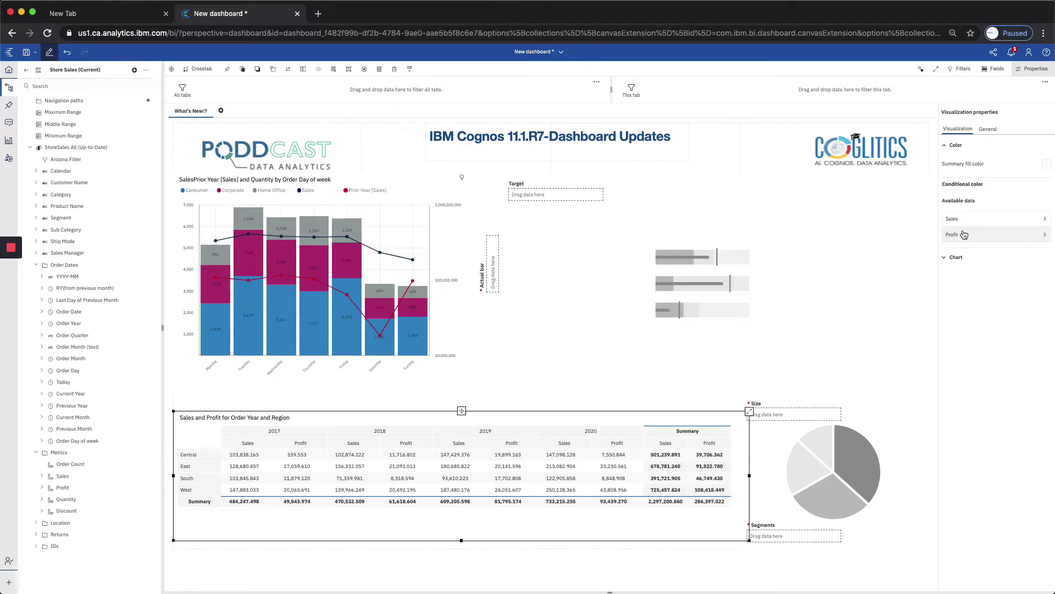
click(1042, 218)
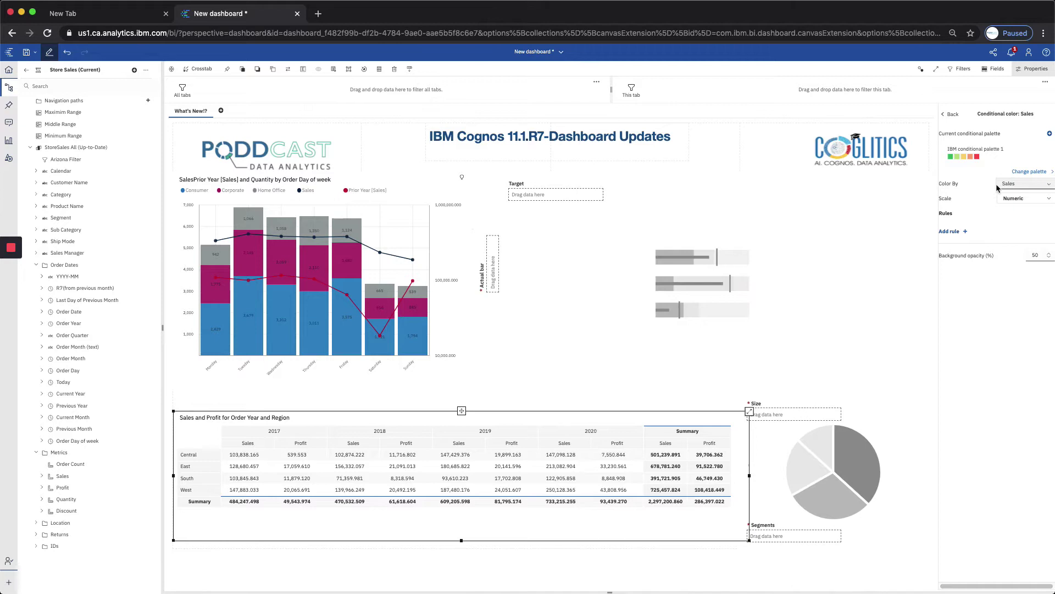
click(1045, 201)
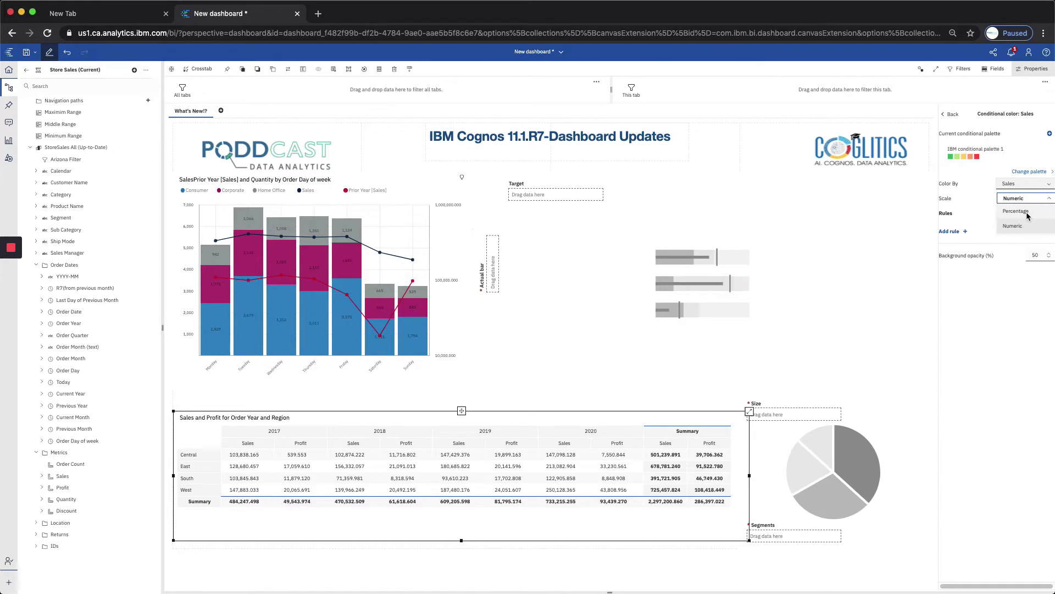
click(1016, 232)
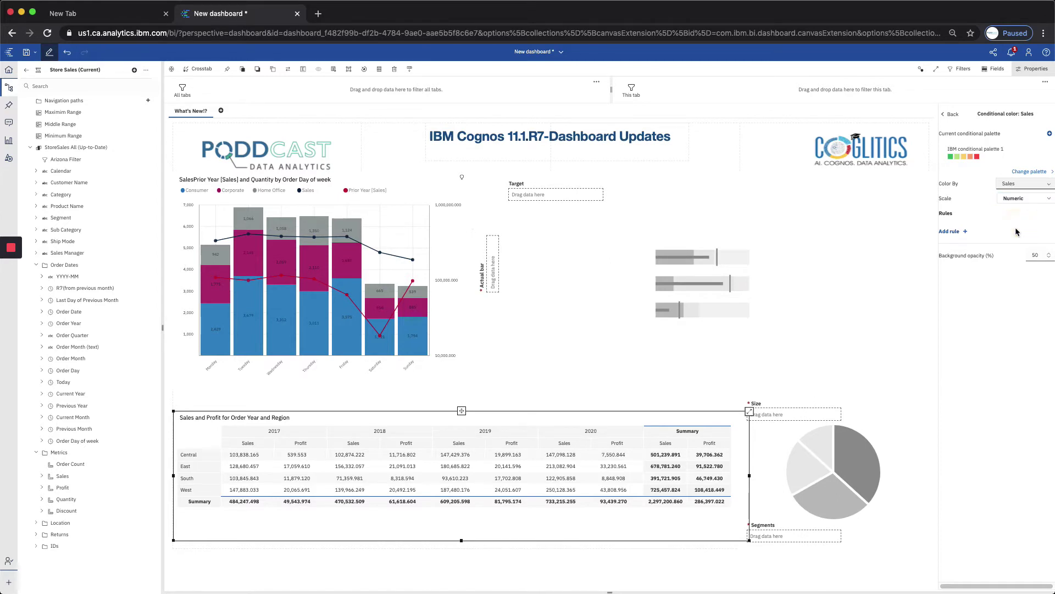
Step: Add a Greater than 140,000 rule with green text and a triangle indicator
click(959, 236)
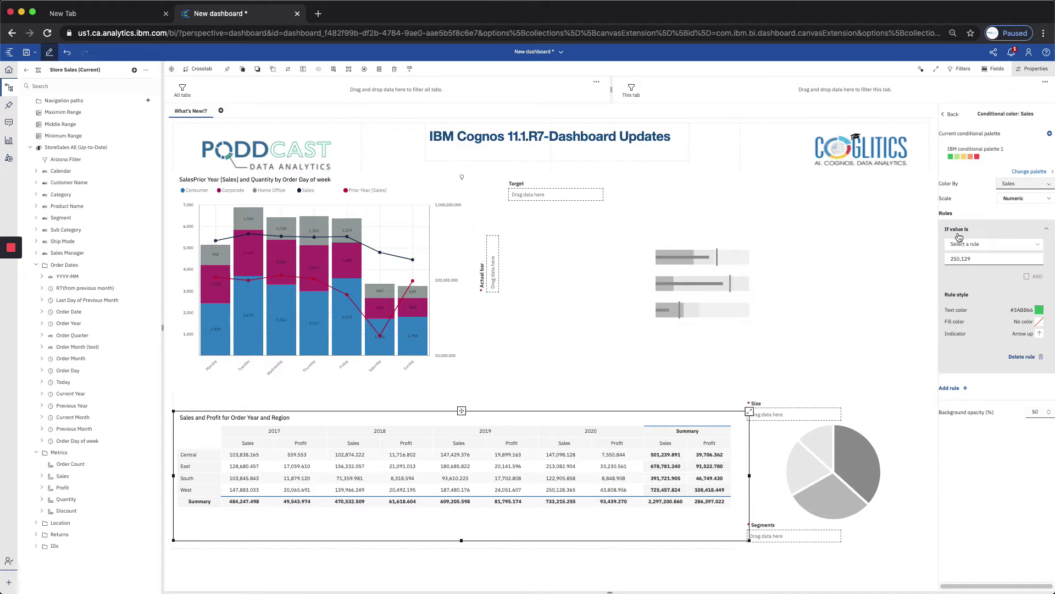
click(1037, 247)
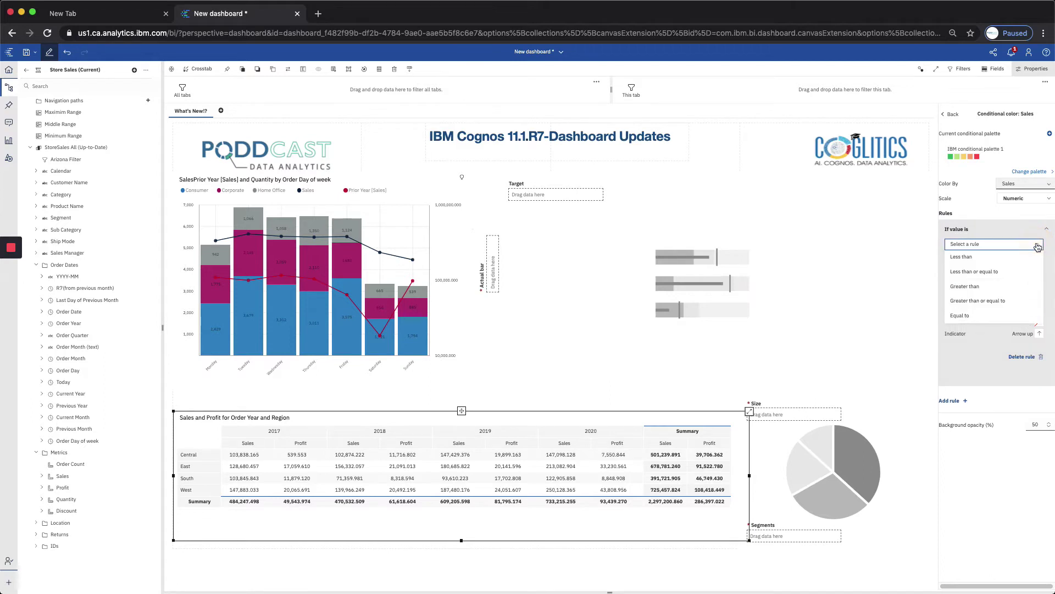
click(994, 289)
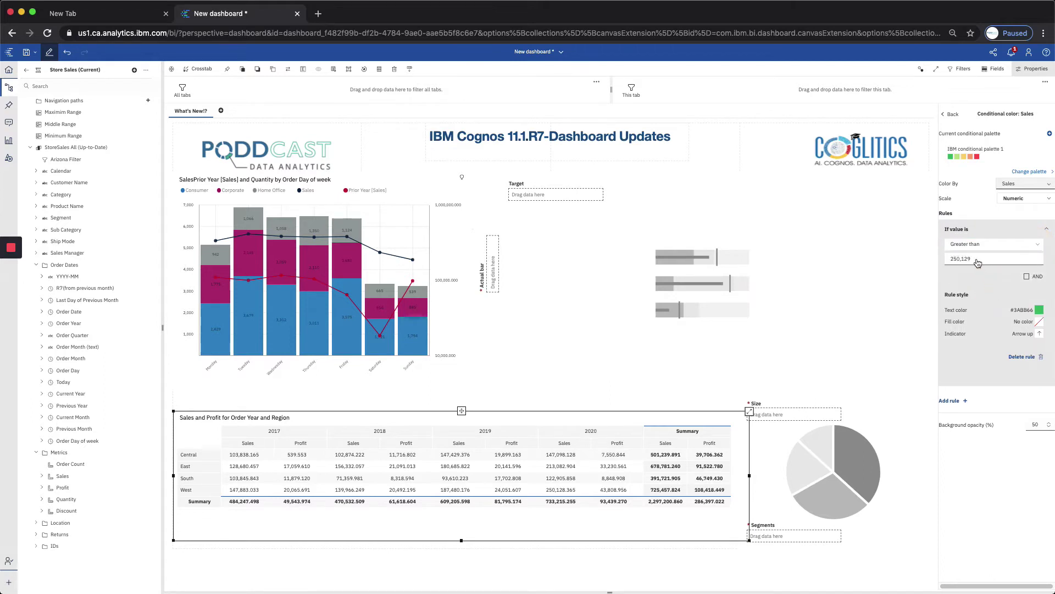
double_click(973, 258)
text(140,)
text(00)
text(00)
click(1038, 311)
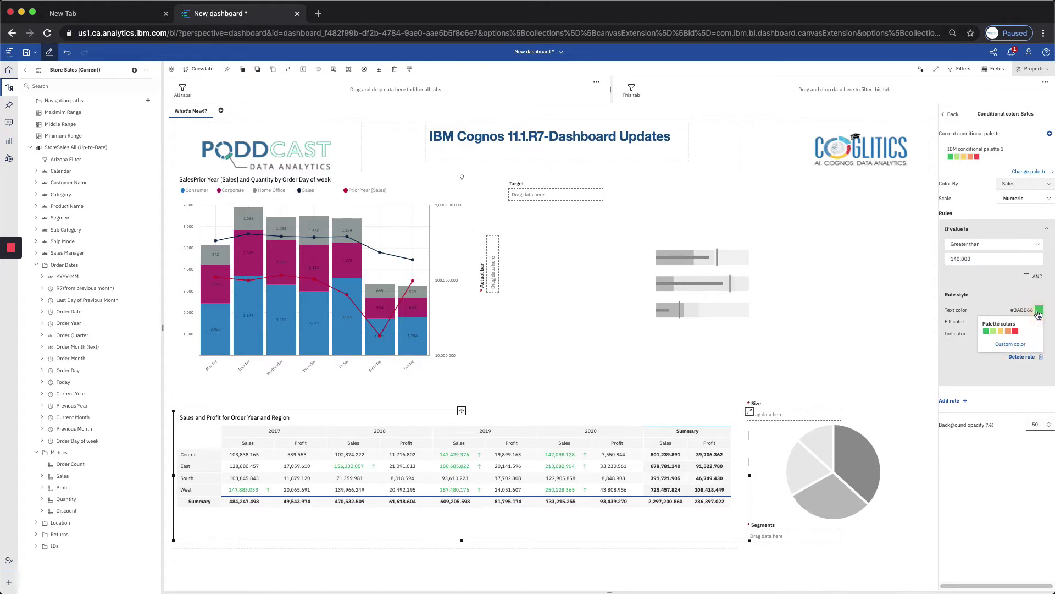
click(1039, 312)
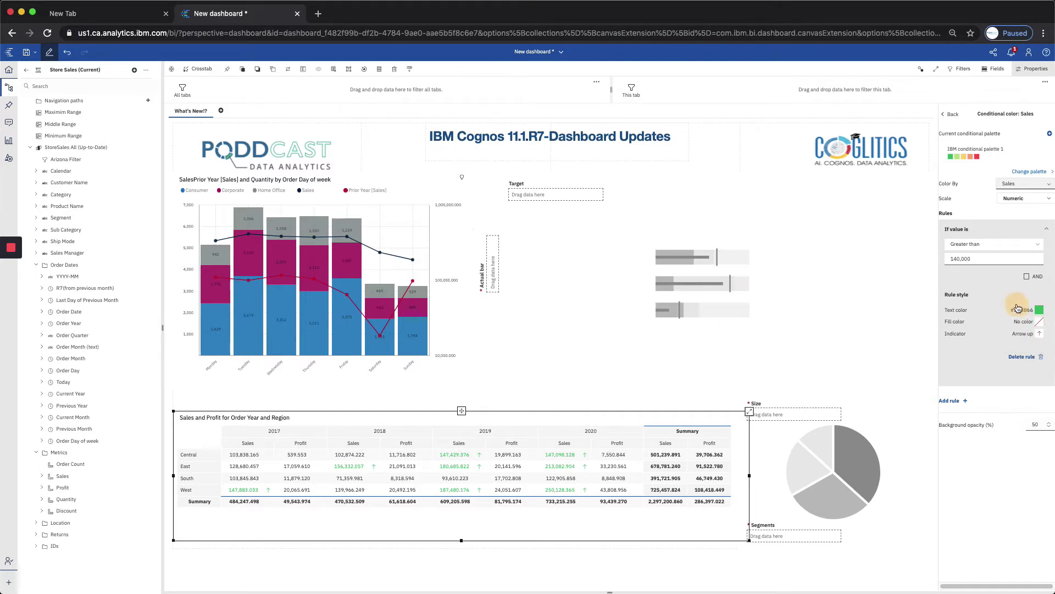
click(1041, 336)
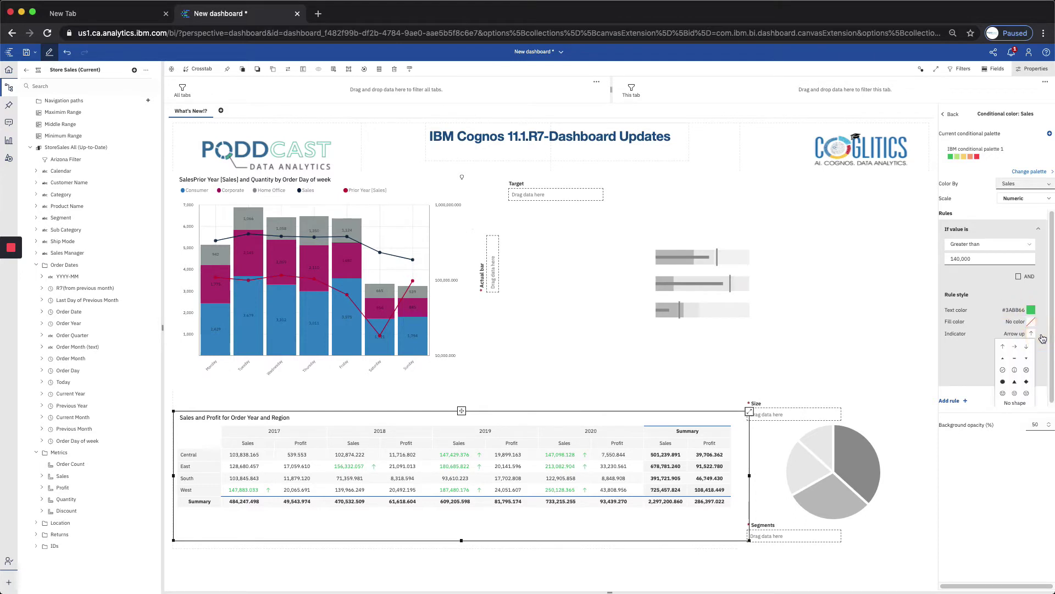
click(1015, 383)
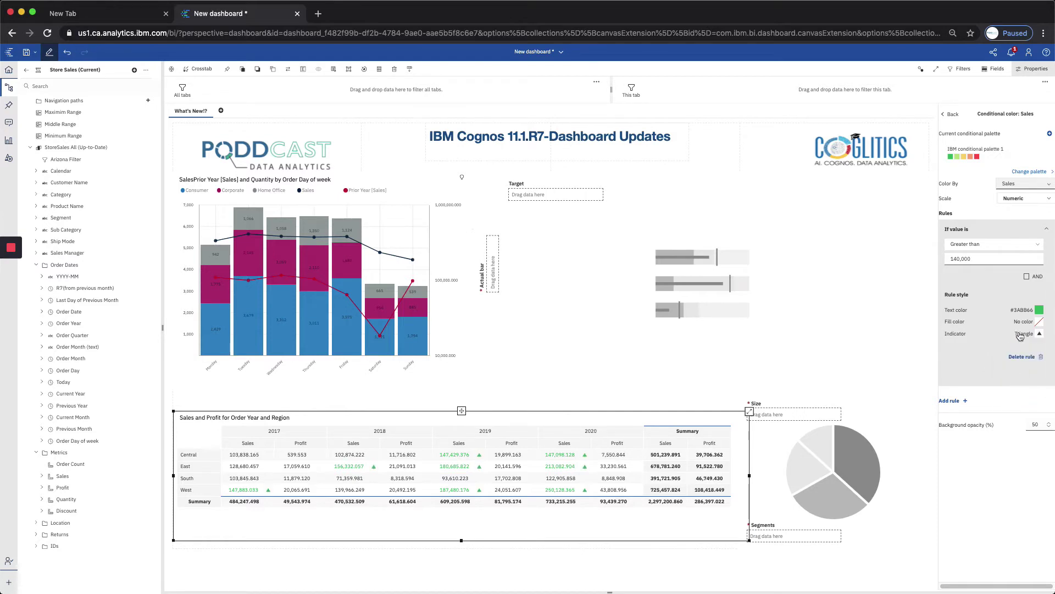
Step: Add a second Sales rule: Less than 140000 with red text
click(957, 402)
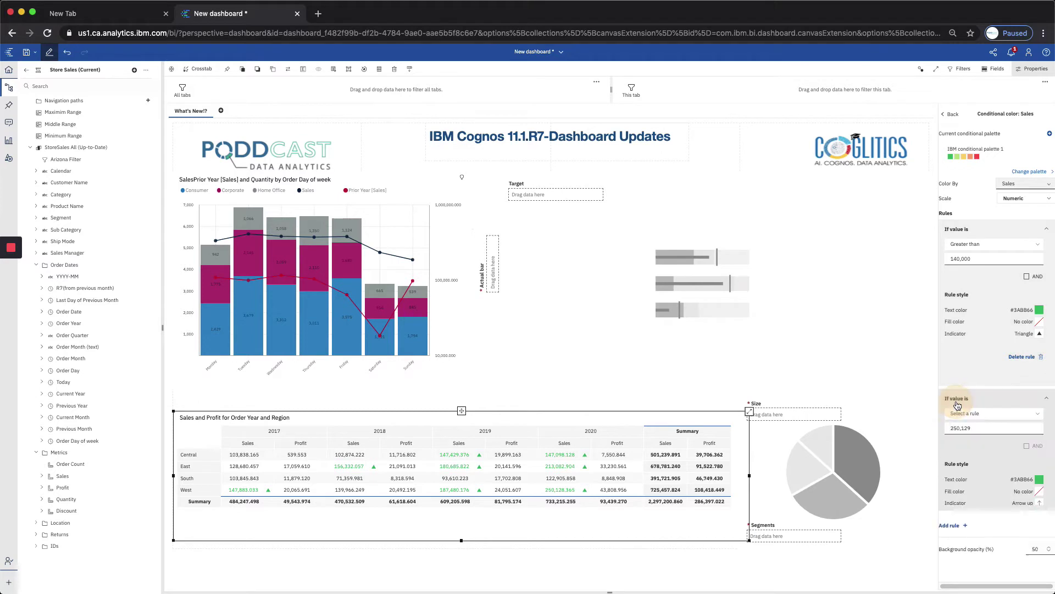
click(1019, 415)
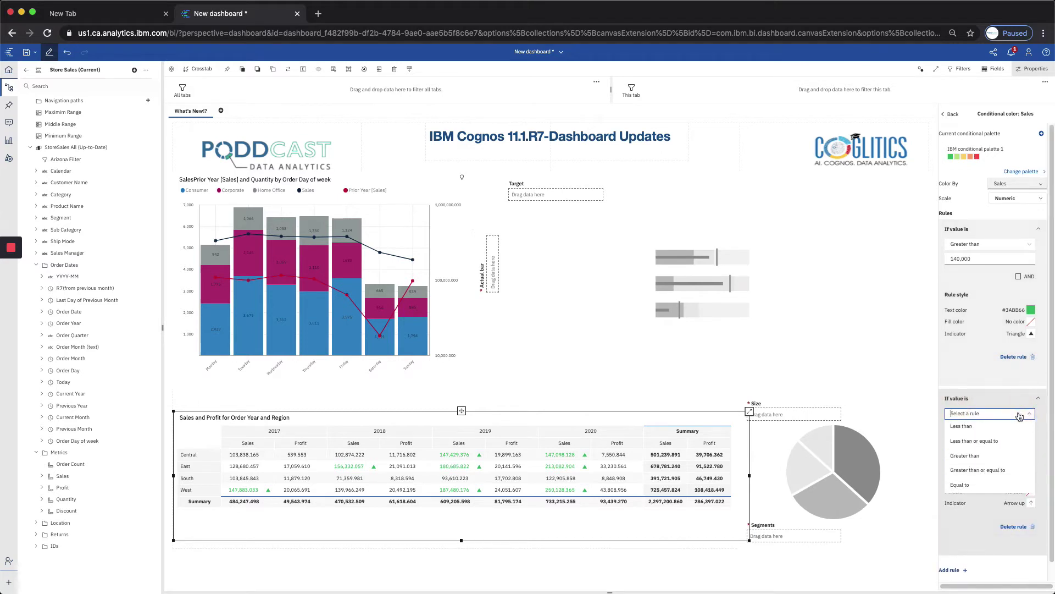
click(989, 428)
click(991, 431)
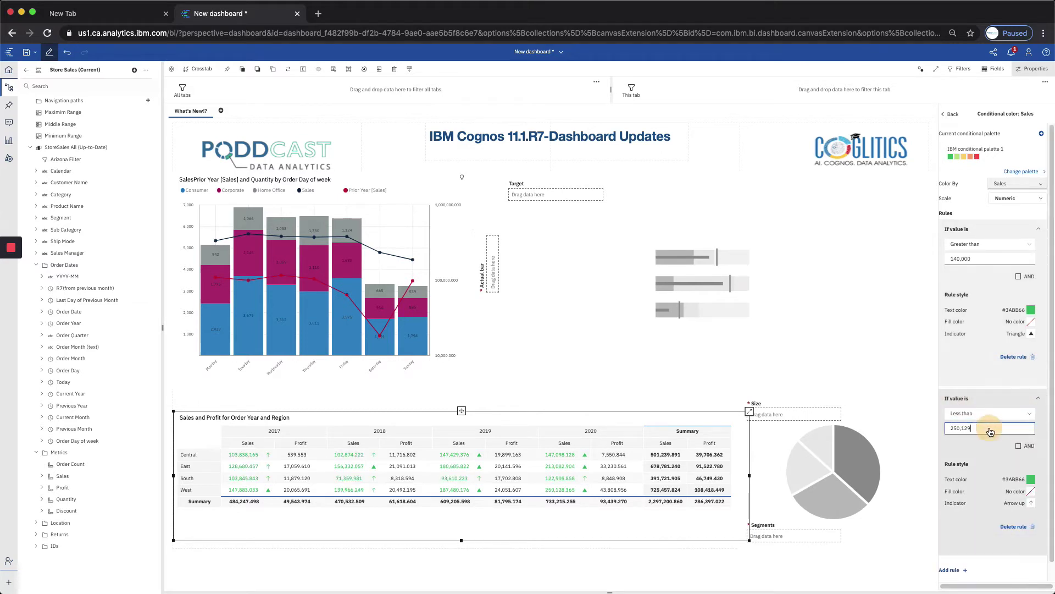
double_click(990, 432)
text(140000)
click(1031, 479)
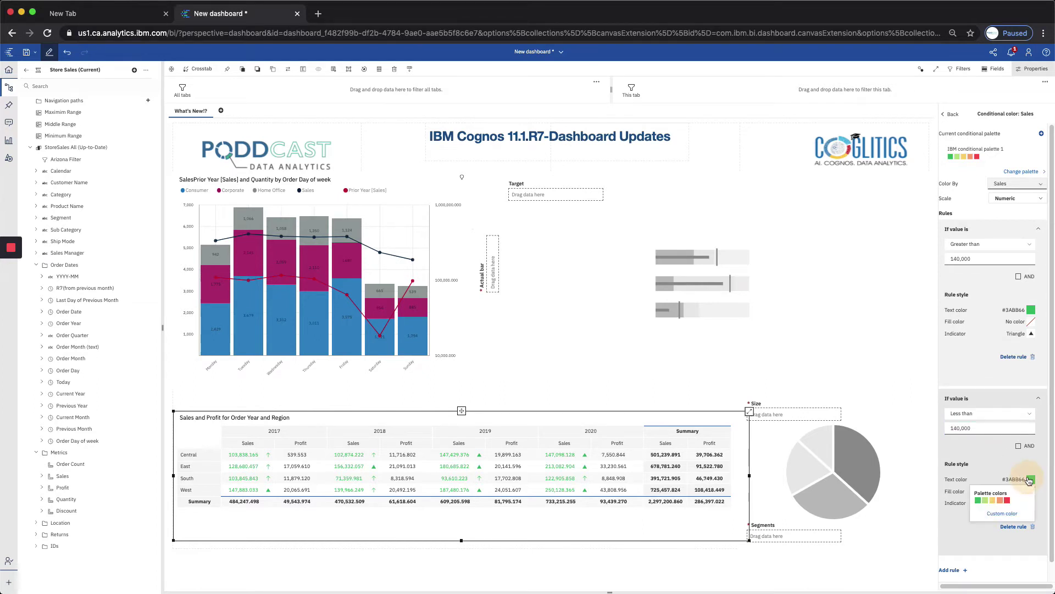
click(1009, 499)
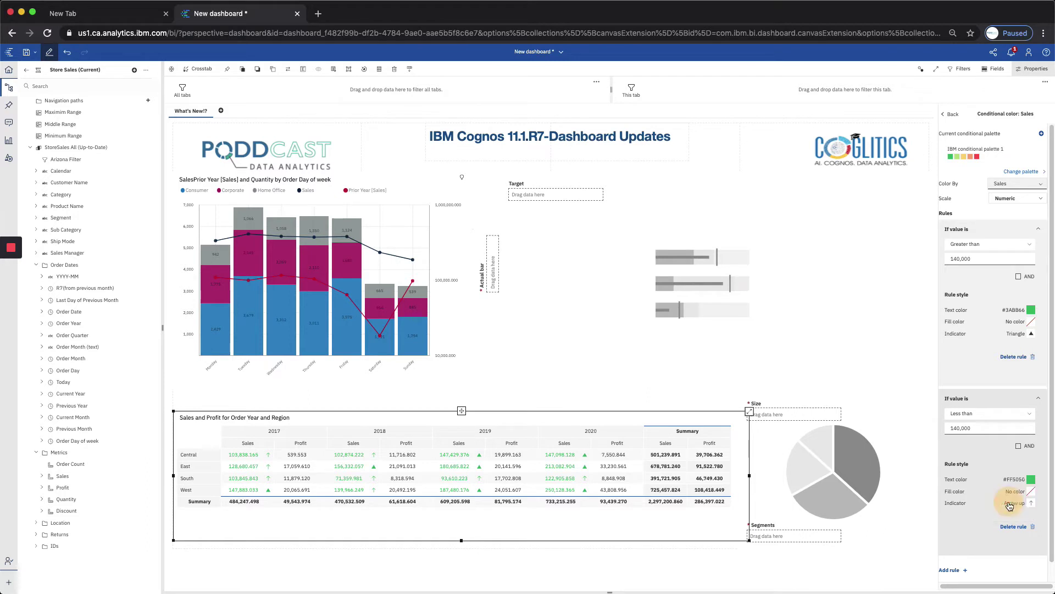
Step: Give the Greater than 140,000 rule a custom grey fill color #8C9696
click(1031, 323)
click(1002, 355)
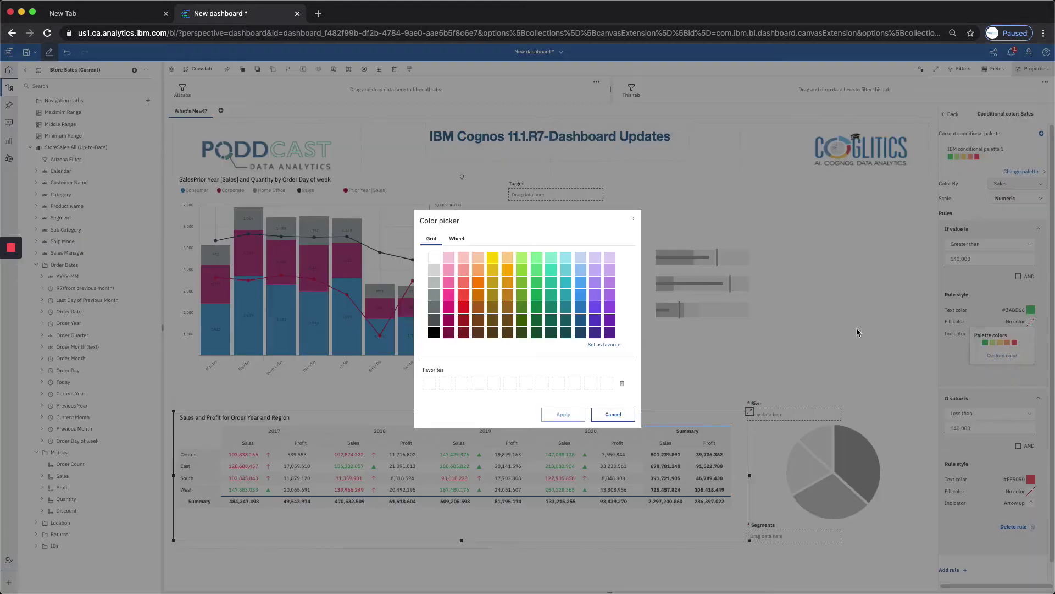
click(434, 295)
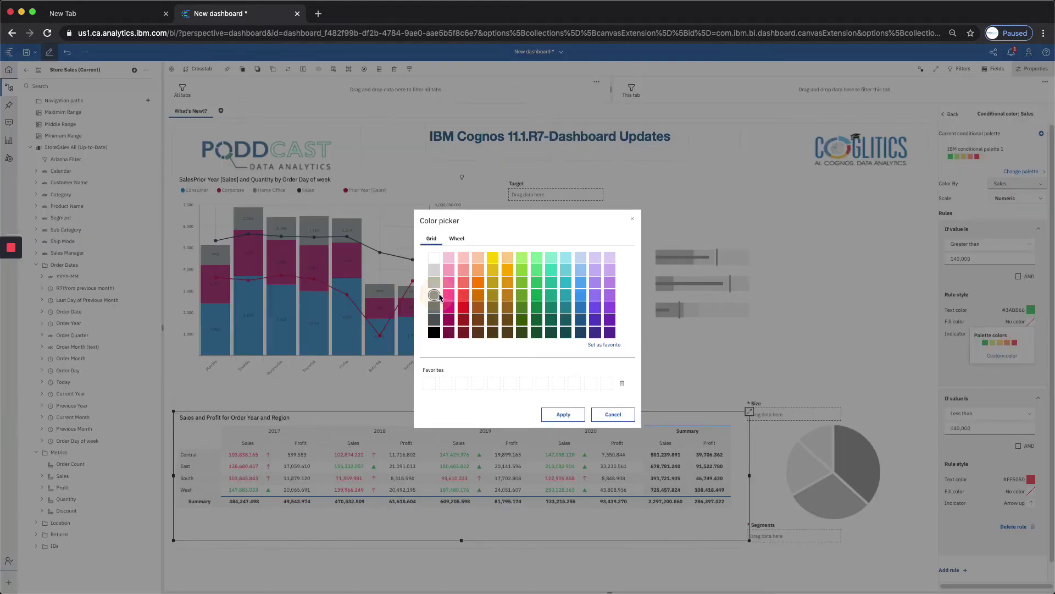
click(561, 412)
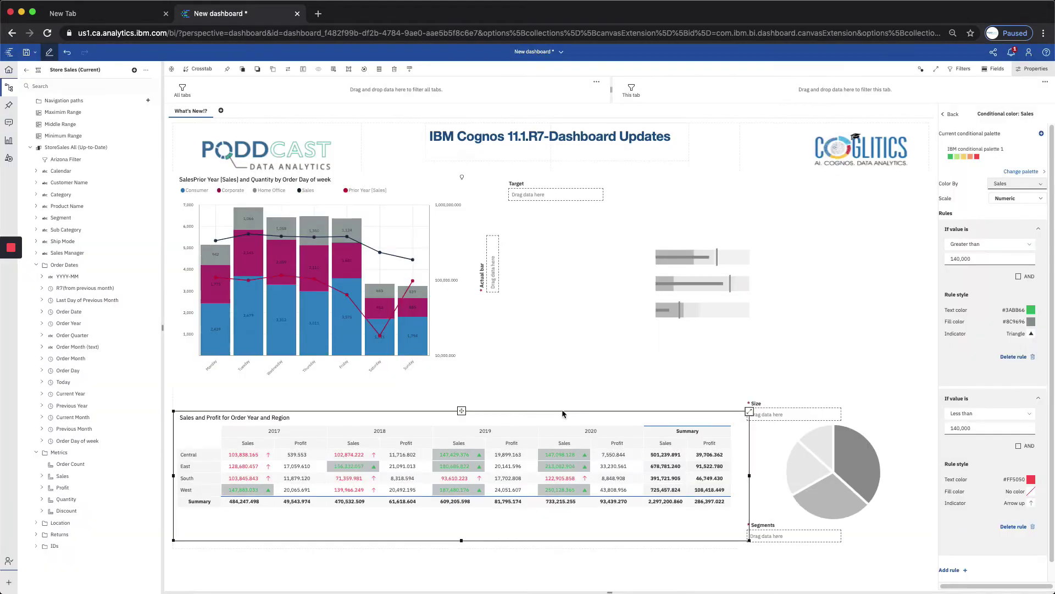
Step: Set the Less than rule's indicator to Caret down and return to the properties
scroll(1022, 445, down, 1)
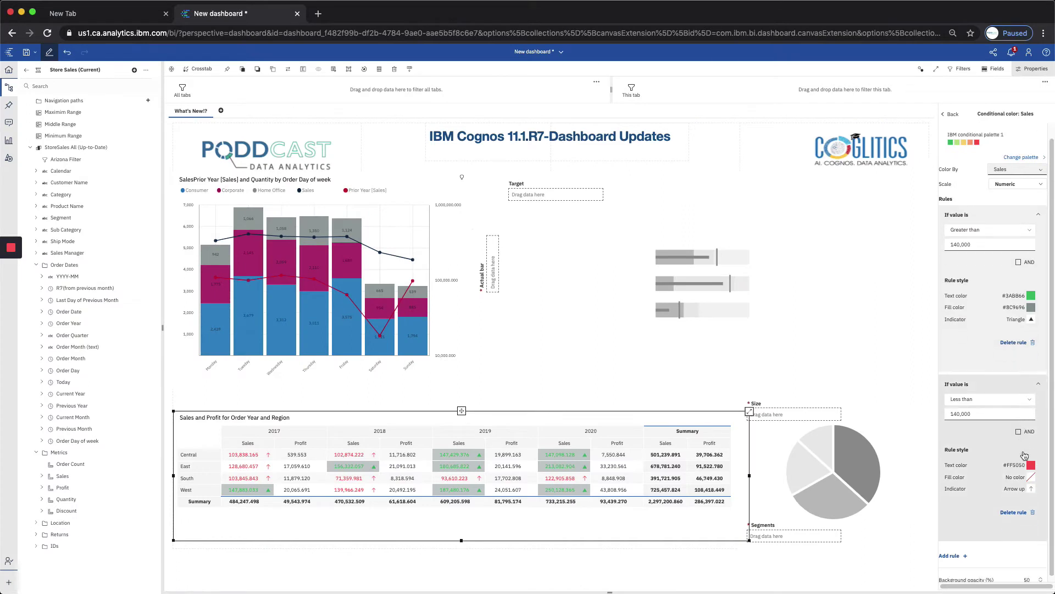
click(1035, 492)
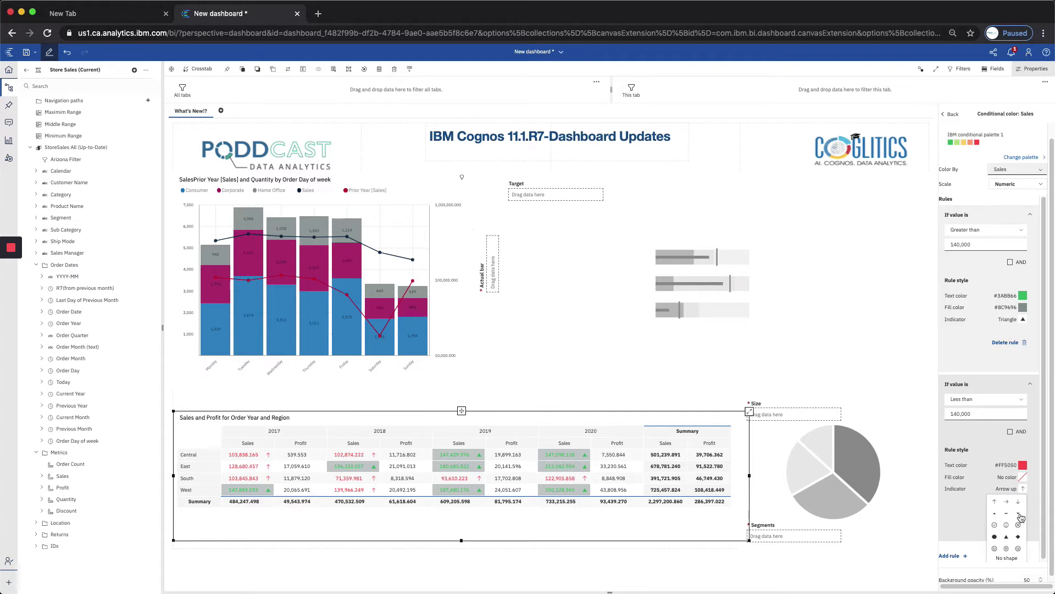
click(1019, 515)
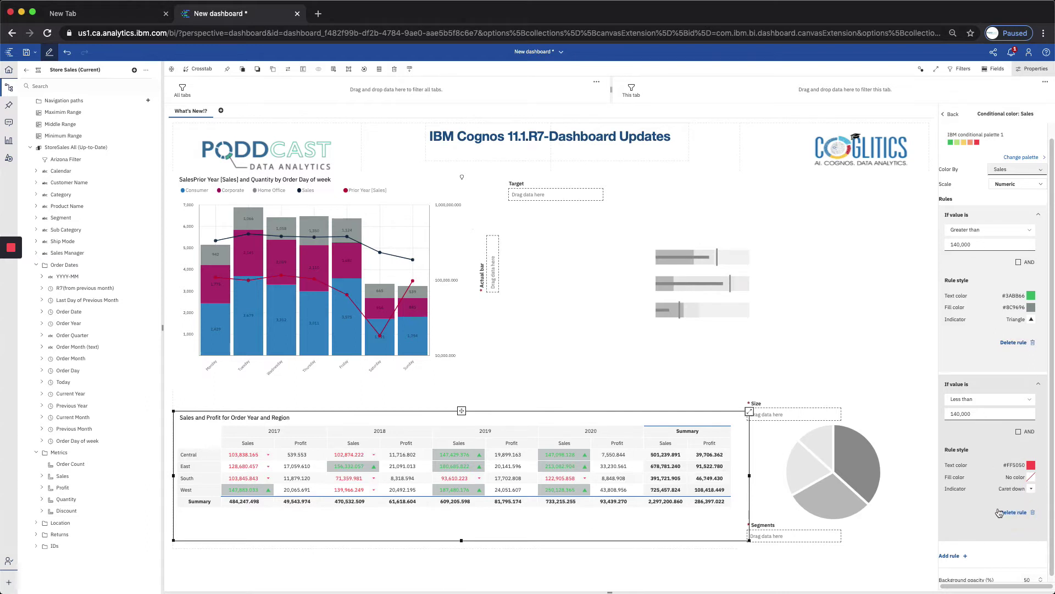
click(952, 114)
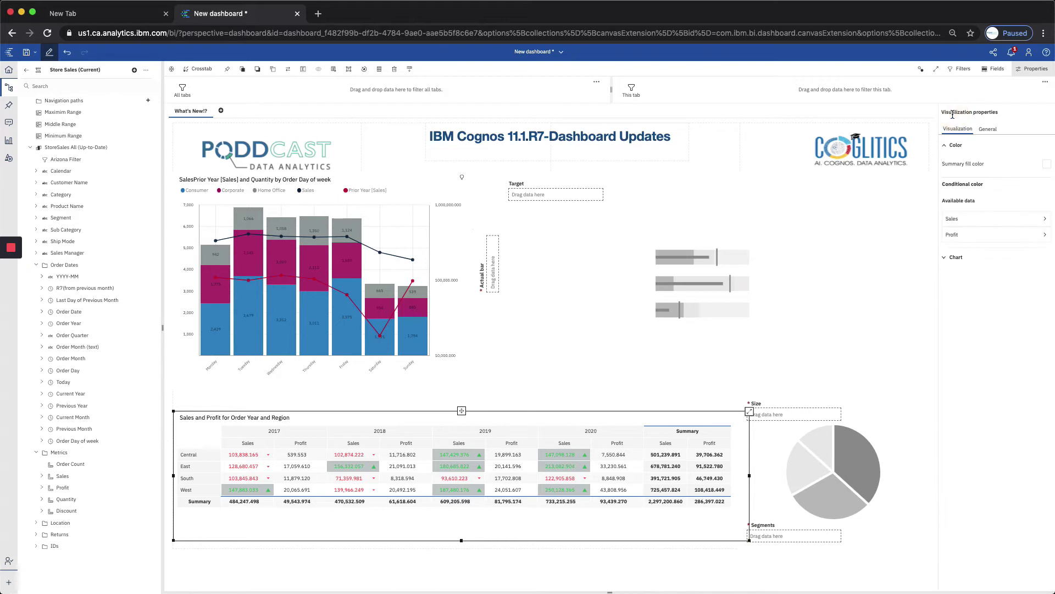
Step: Add a Profit rule: Greater than 10% with a satisfied face indicator
click(1029, 237)
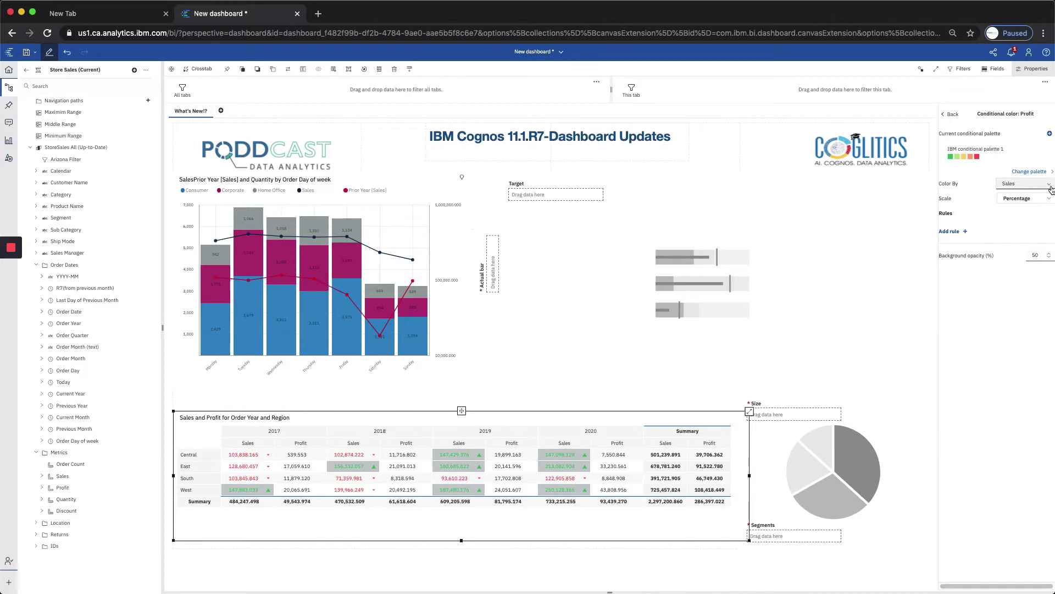
click(962, 232)
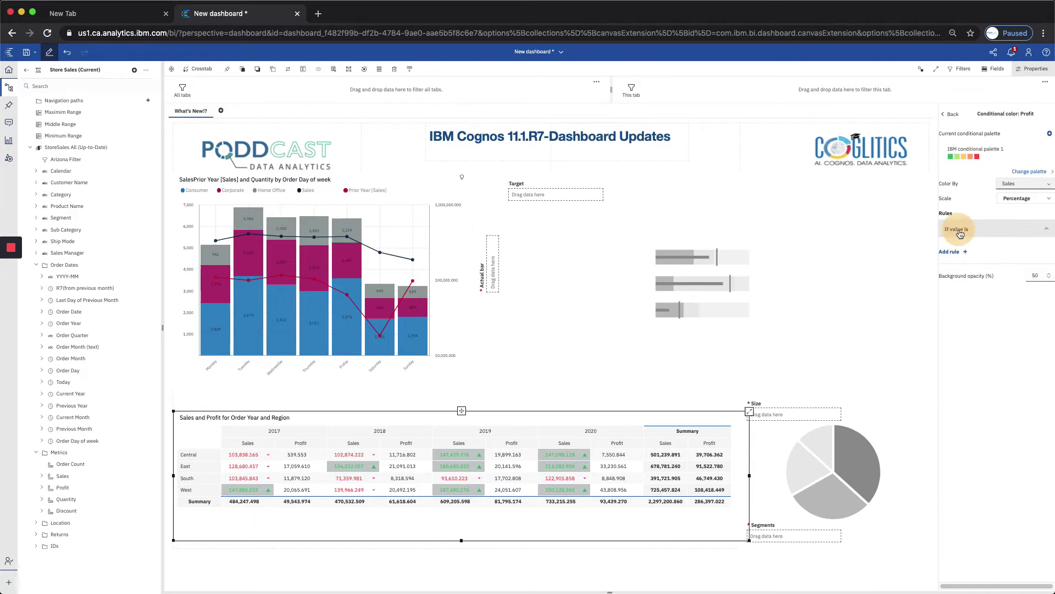
click(1035, 247)
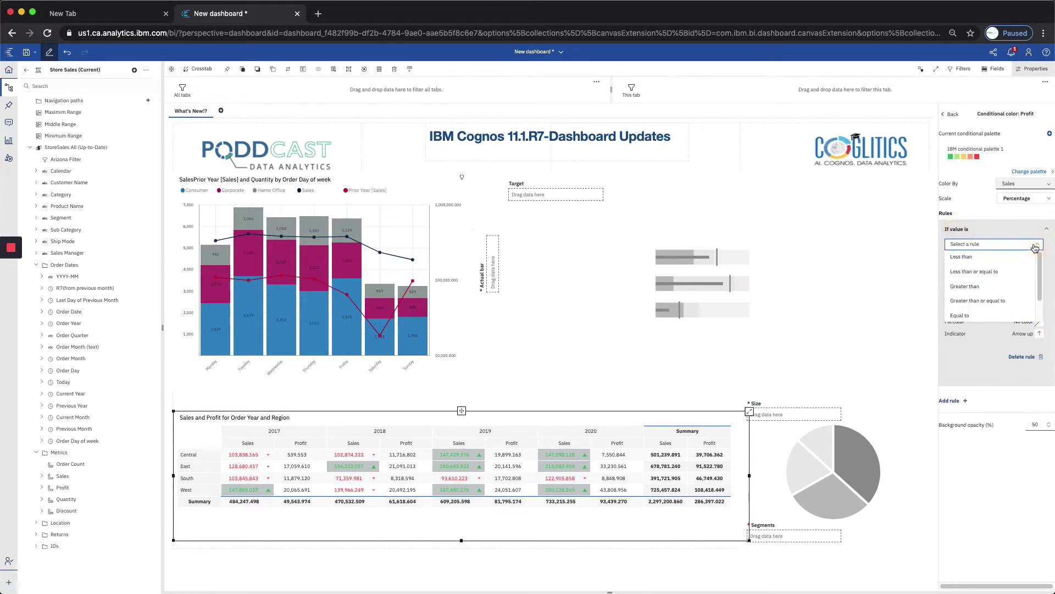
click(986, 285)
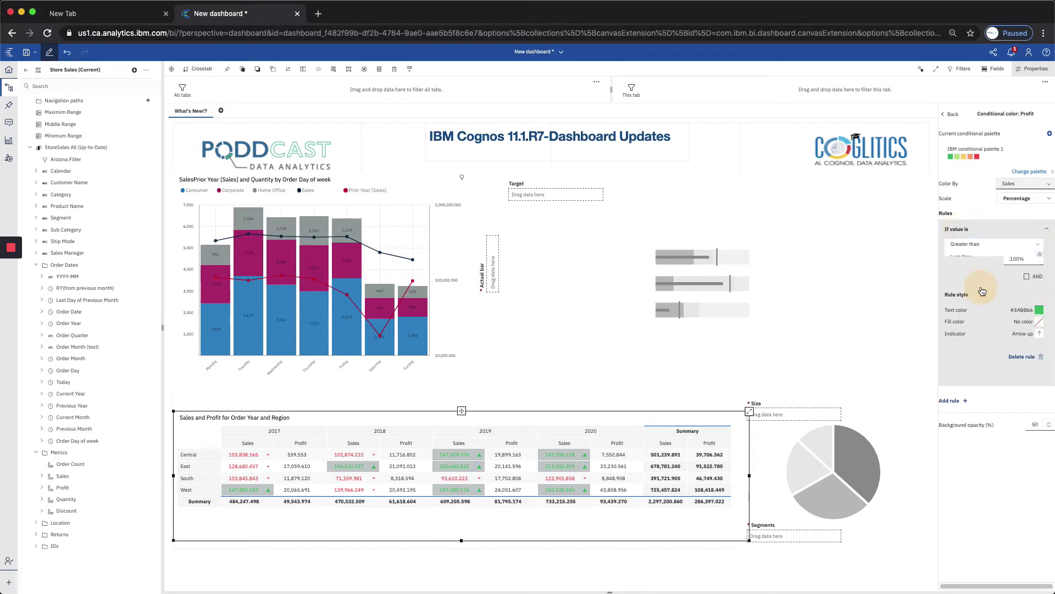
click(1018, 261)
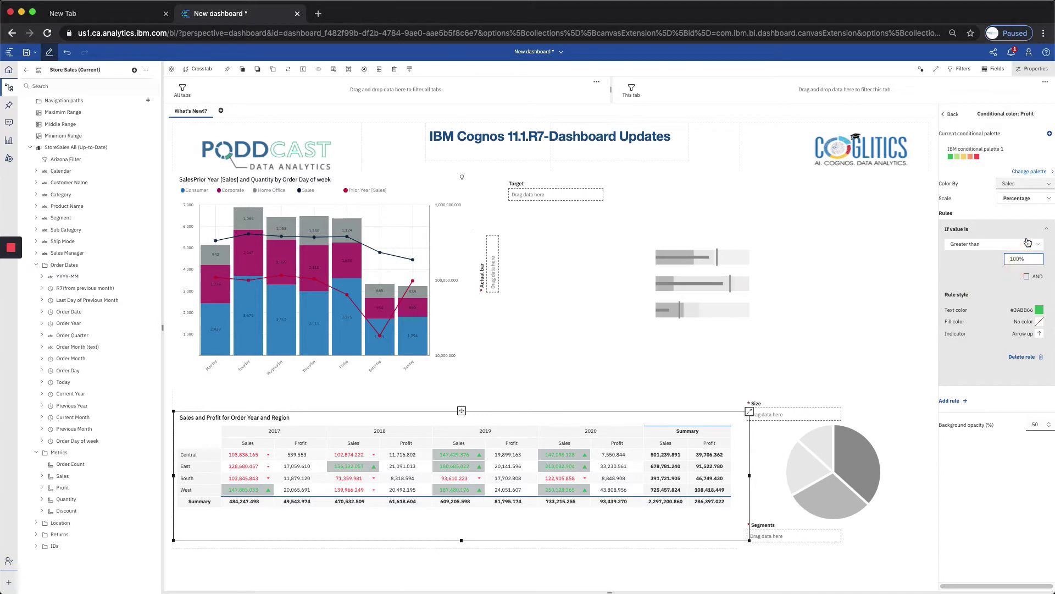
key(BackSpace)
click(1041, 336)
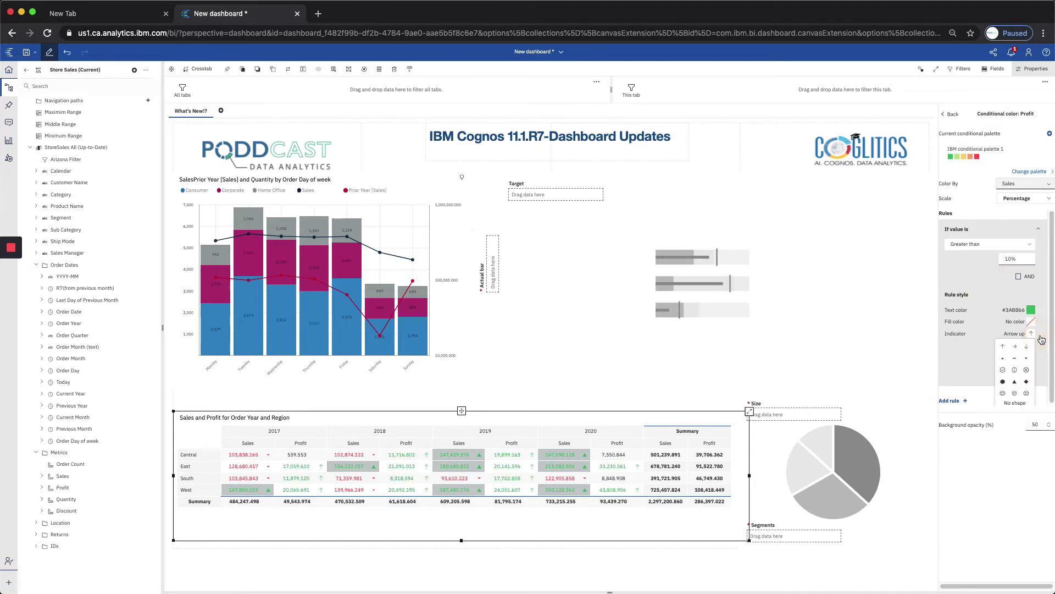
click(1004, 394)
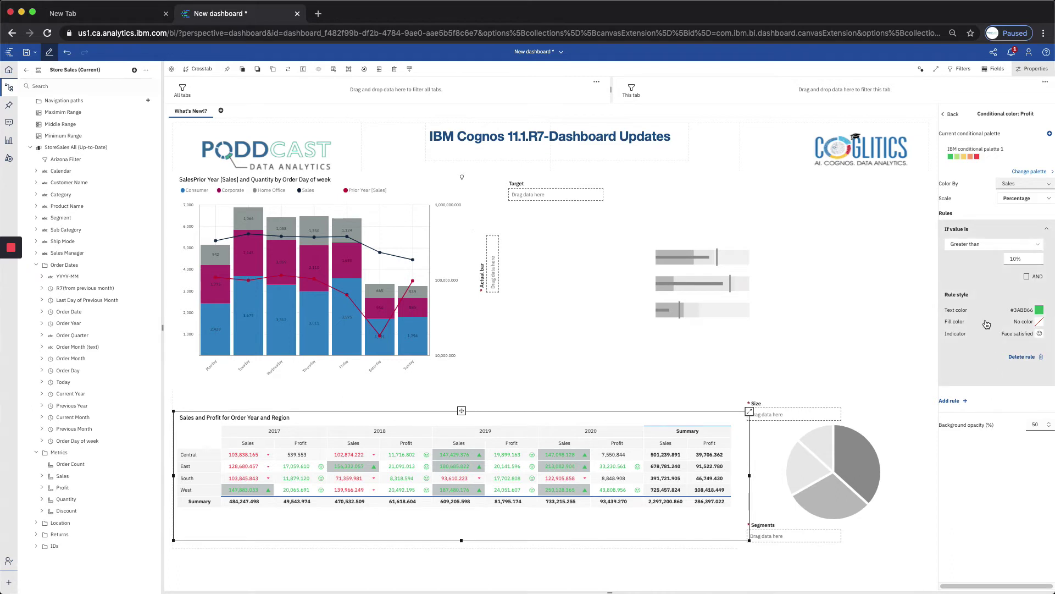
Step: Add a second Profit rule: Less than 10% with red text and a dissatisfied face
click(963, 402)
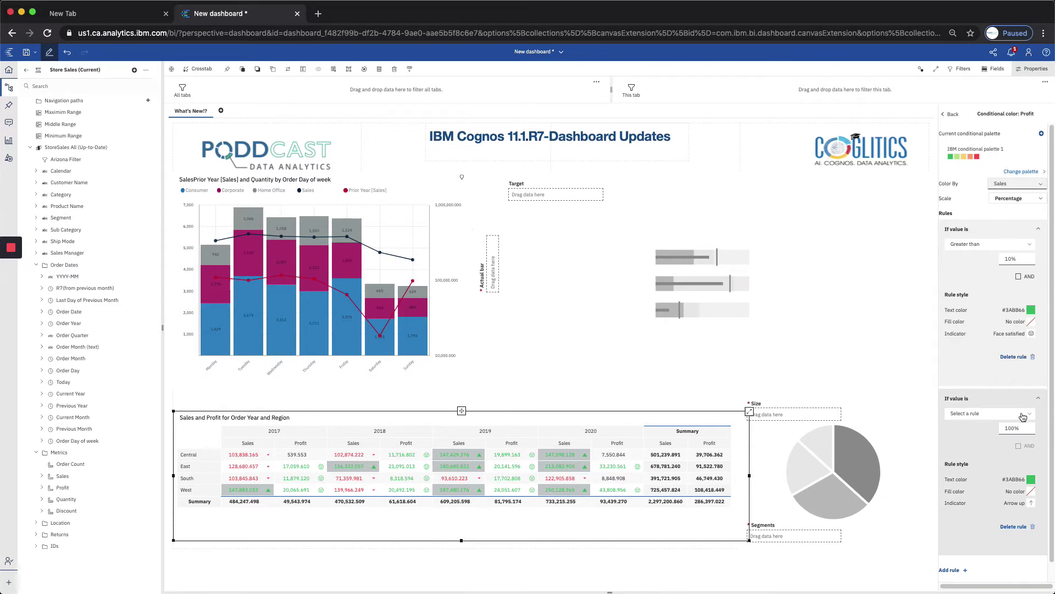
click(987, 414)
click(991, 430)
click(1015, 431)
key(BackSpace)
click(1031, 480)
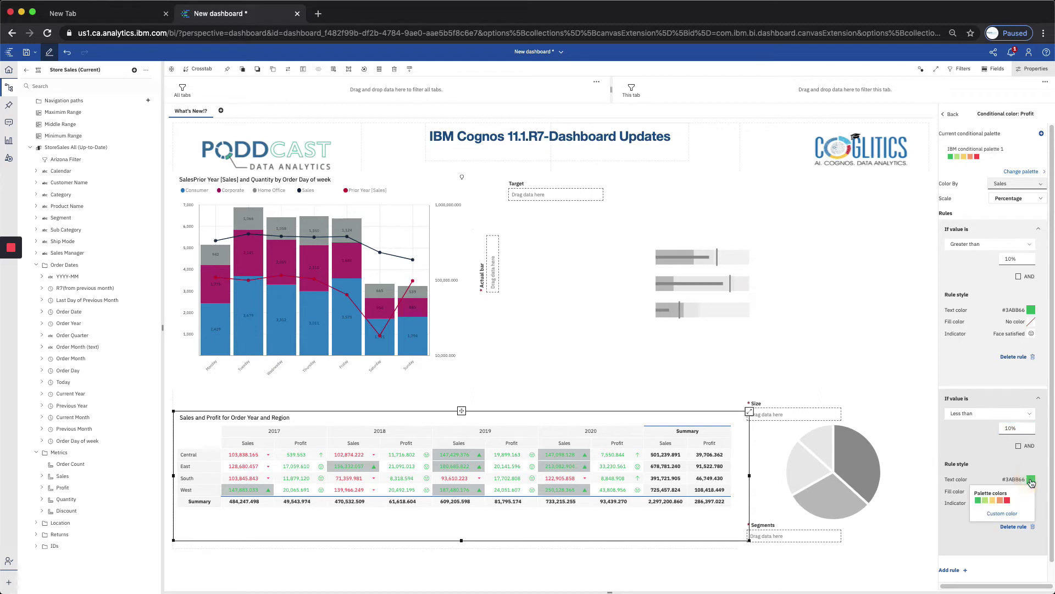
click(1007, 500)
click(1031, 504)
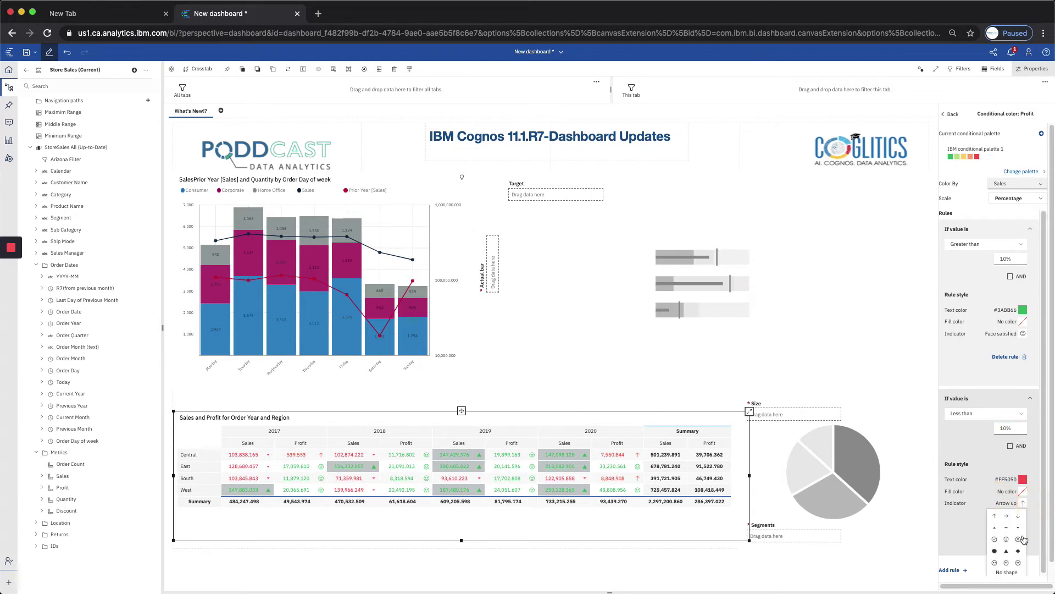
click(1018, 562)
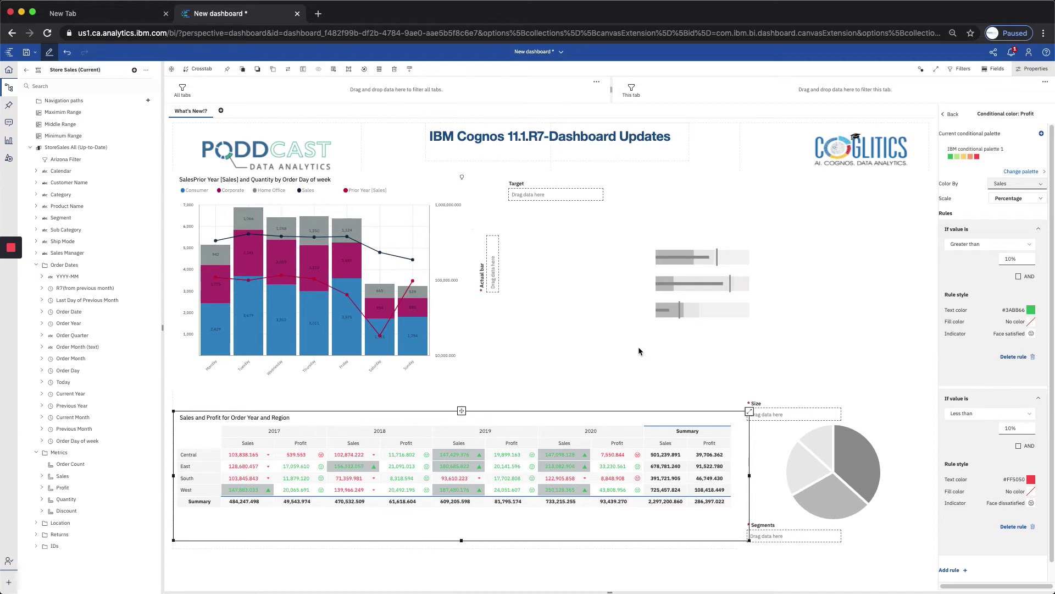
Step: Use Region as the pie chart's segments
click(876, 419)
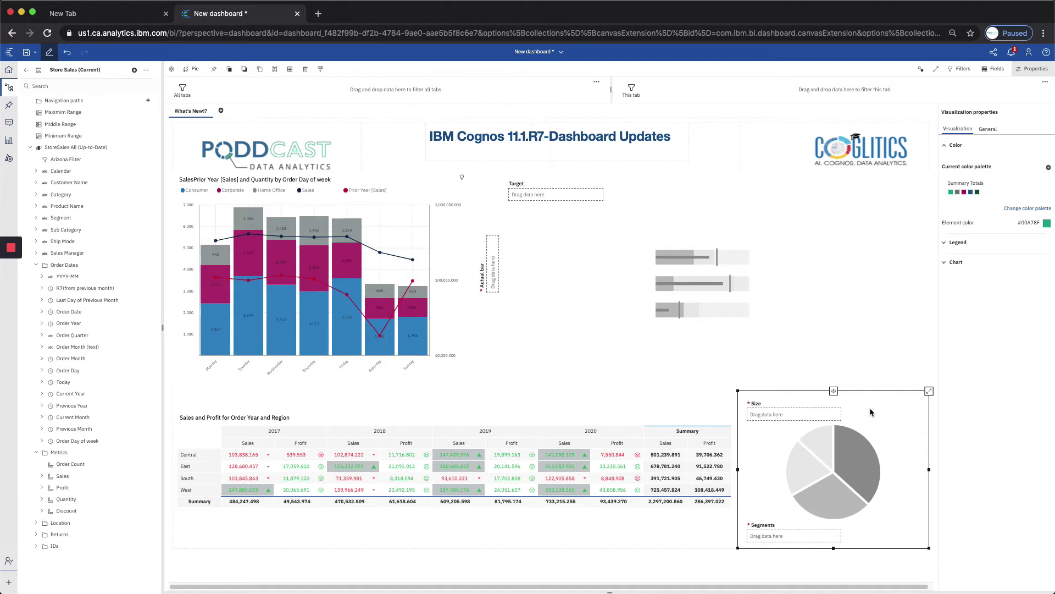
click(993, 68)
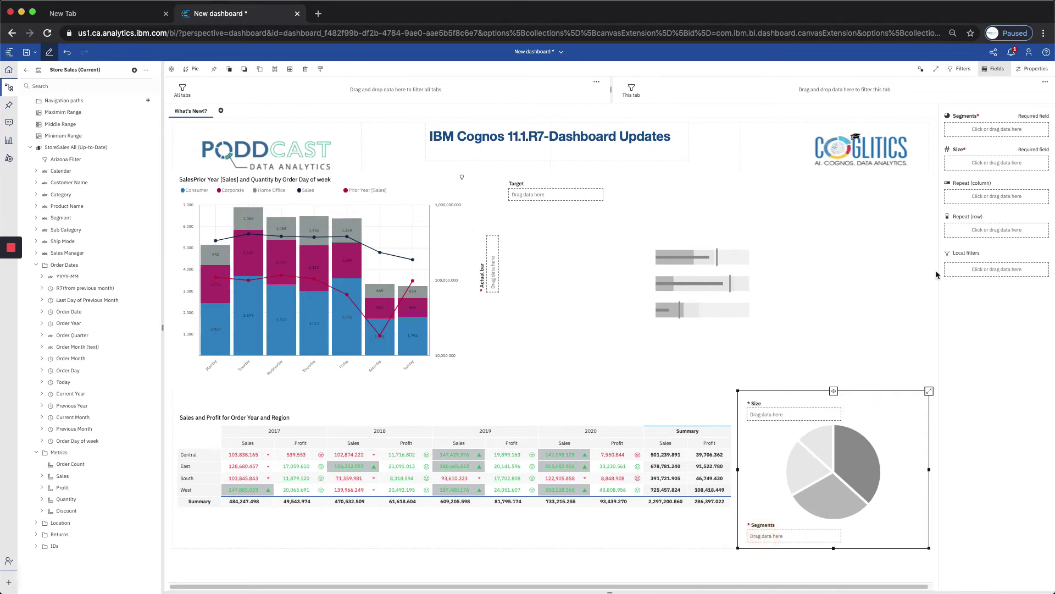
click(983, 132)
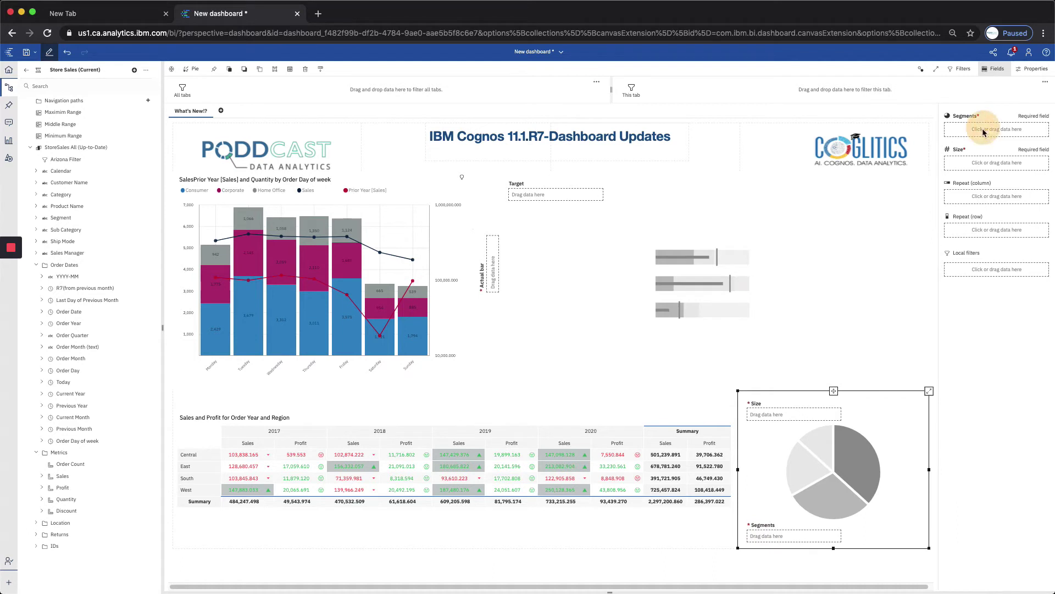
text(re)
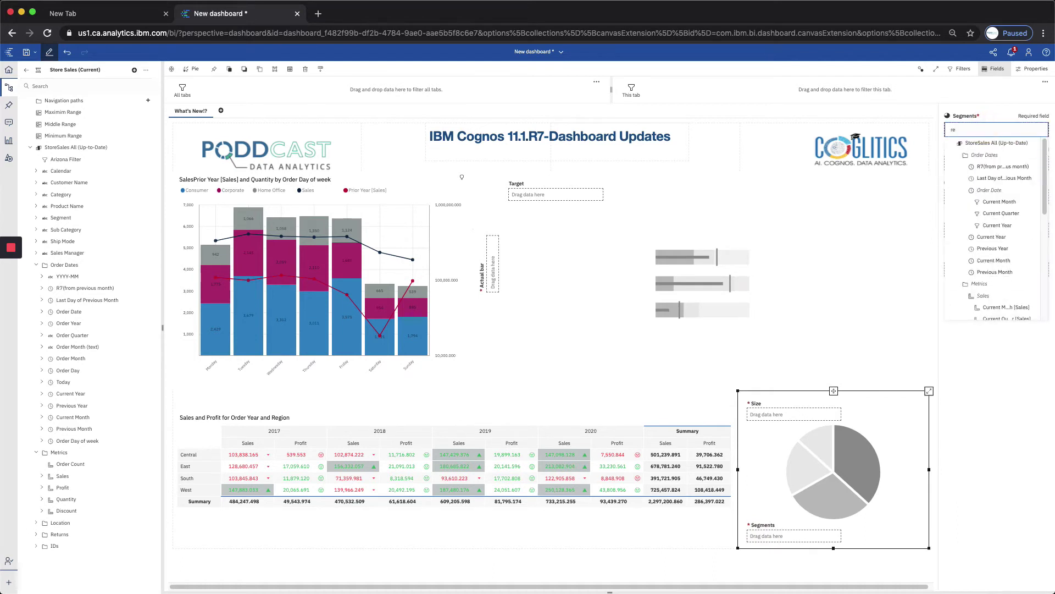
text(gio)
click(987, 166)
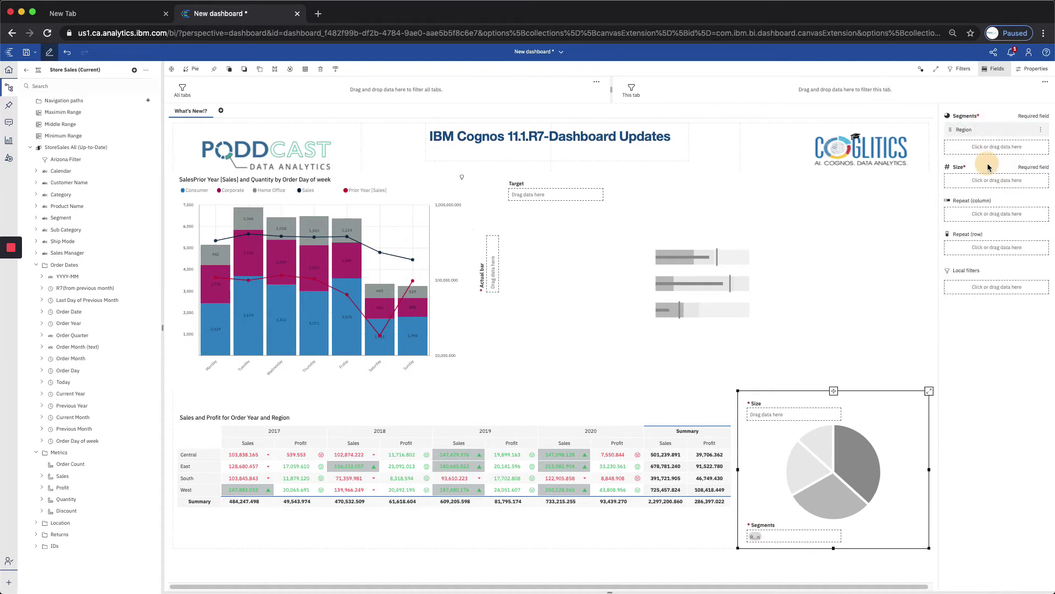
Step: Size the donut slices by Profit
click(989, 181)
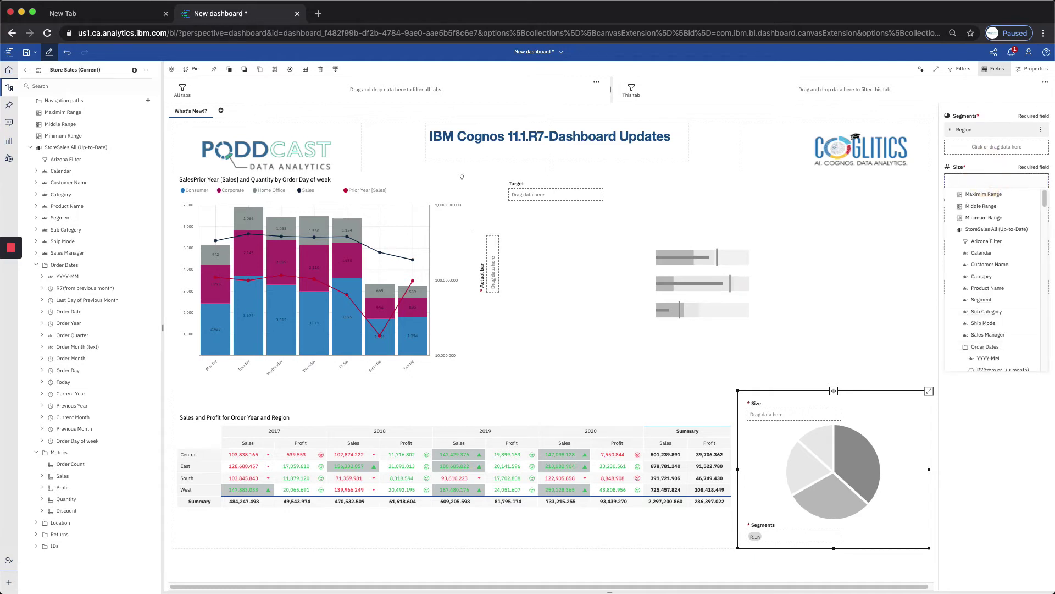
text(prfo)
key(BackSpace)
key(BackSpace)
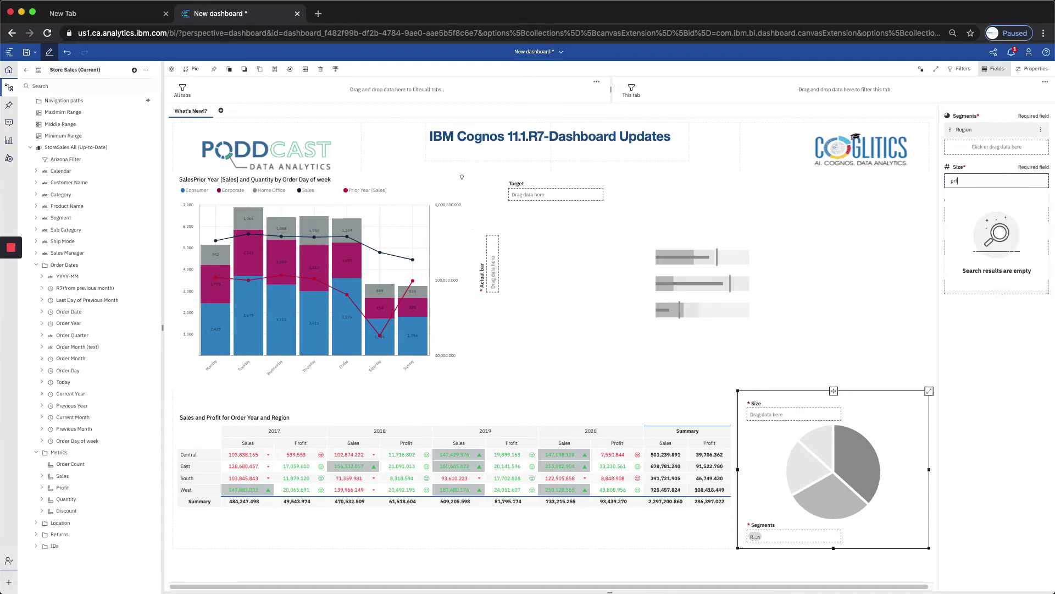
text(of)
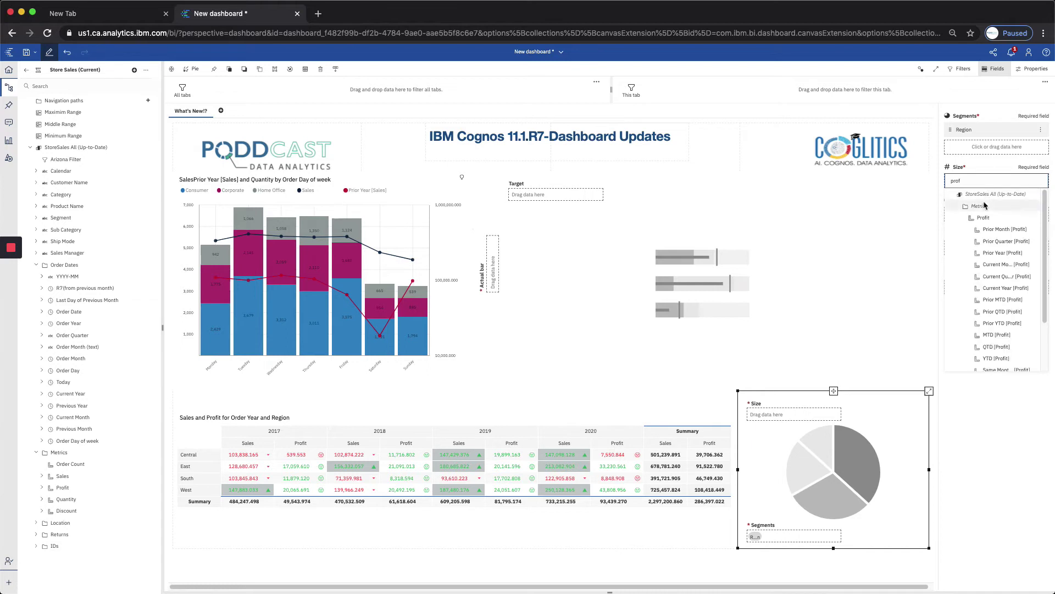
click(982, 218)
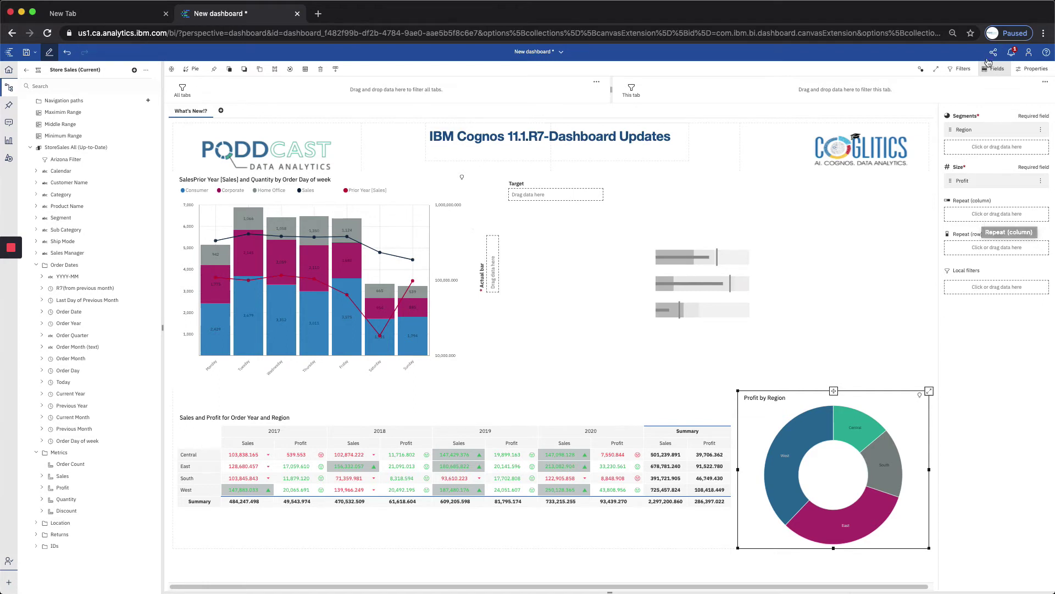
Step: Set the donut's item label format to Both, with labels centred horizontally
click(1033, 69)
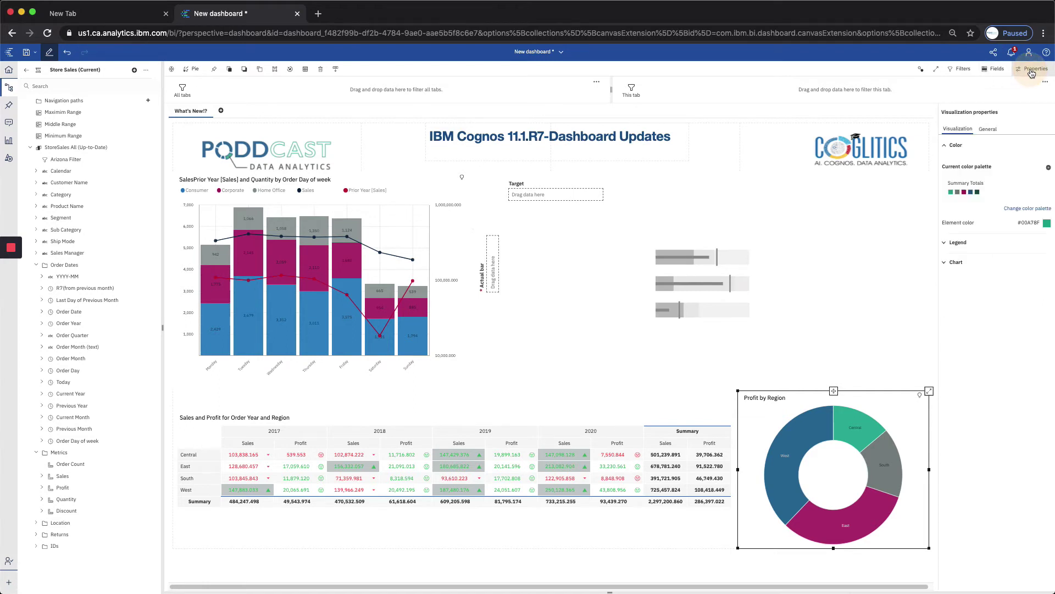
click(956, 262)
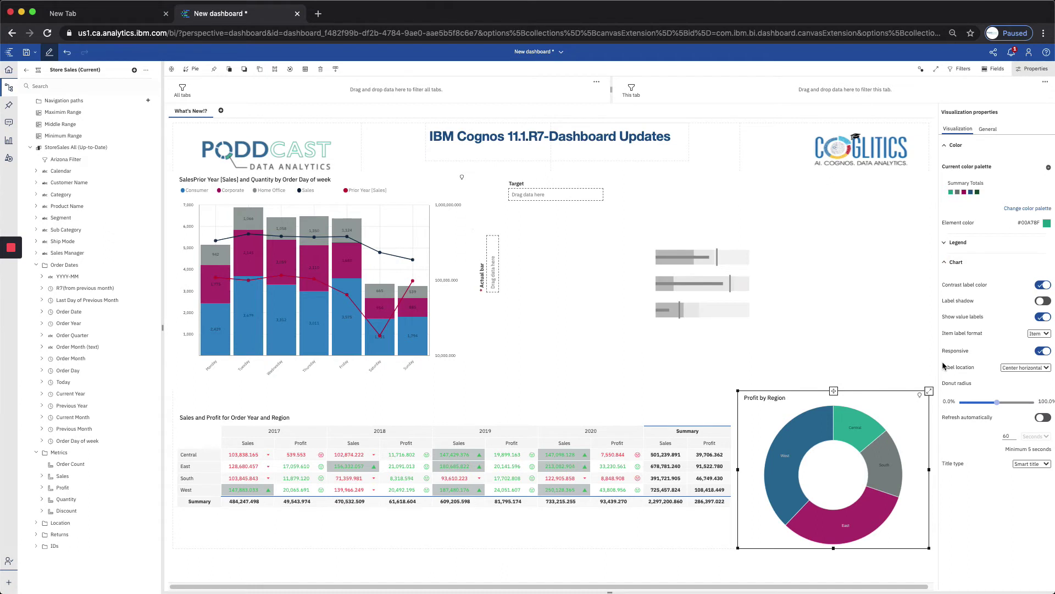
click(1039, 334)
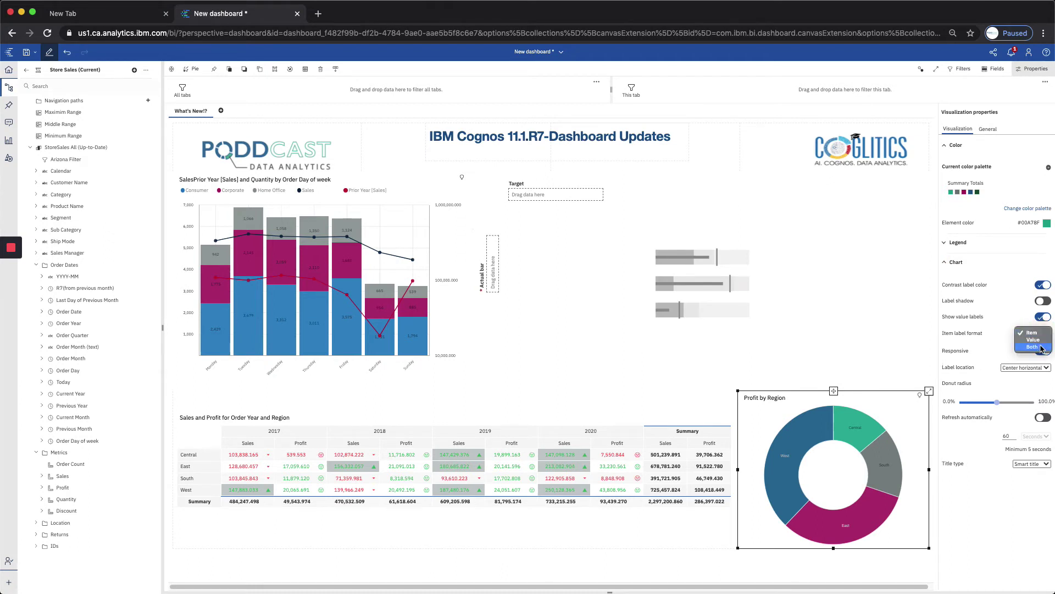
click(1033, 346)
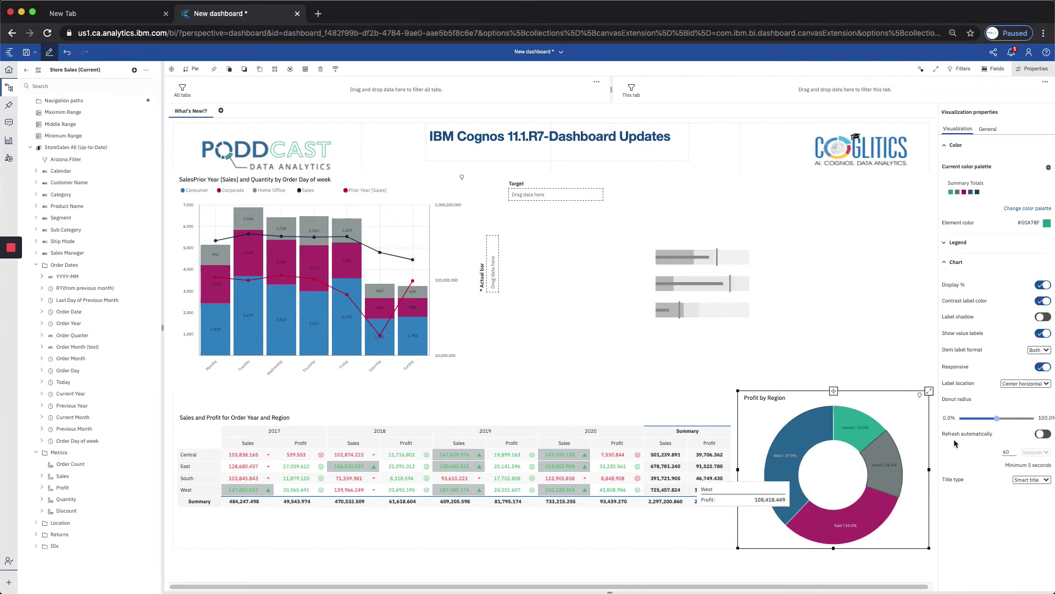
click(1040, 385)
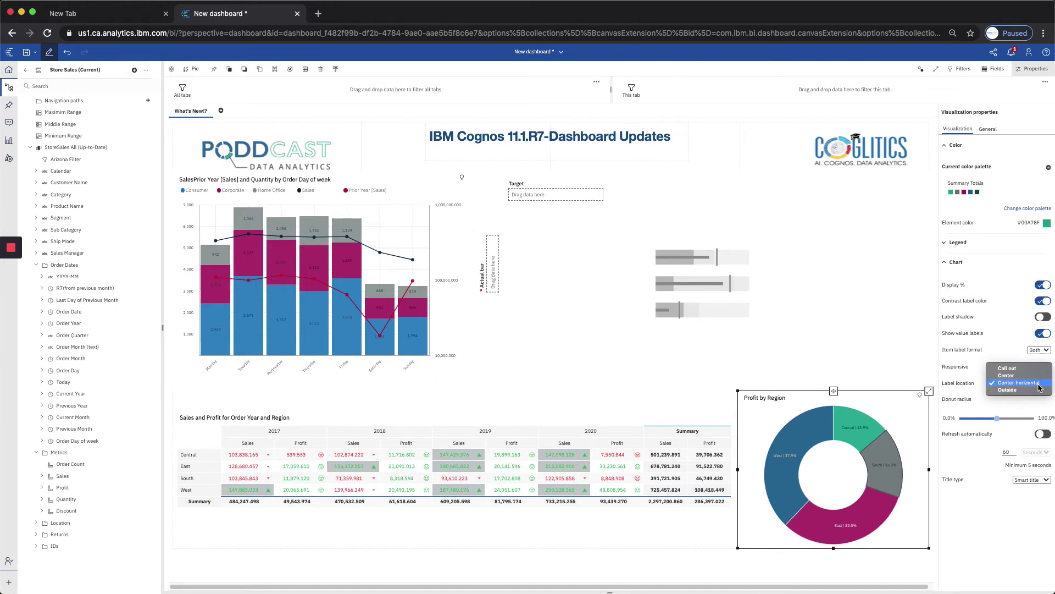
click(1039, 388)
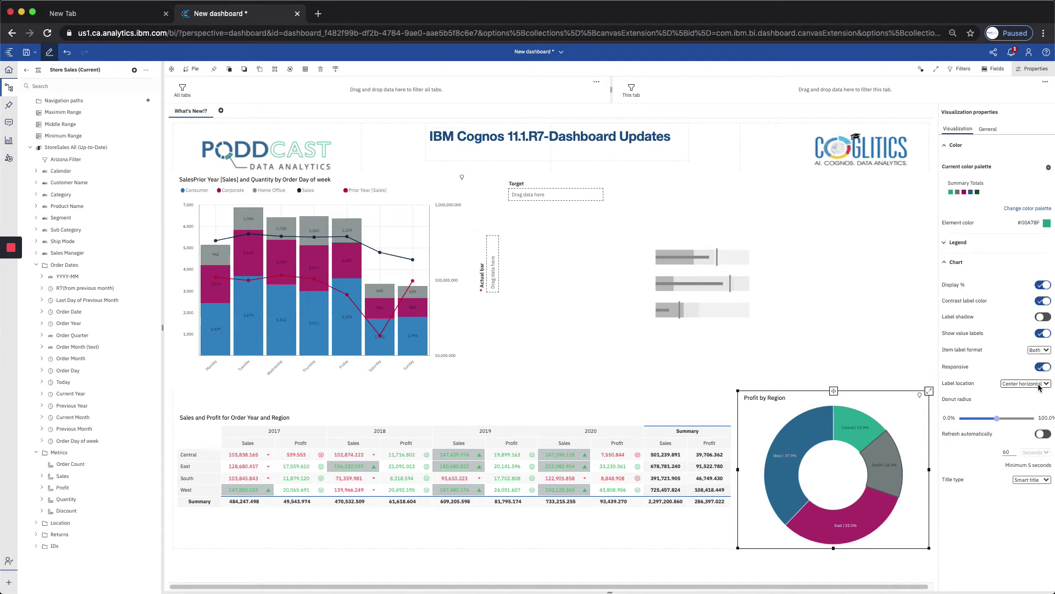
Step: Revert the donut's item labels to Item (region names only) and select the bullet chart
click(1040, 351)
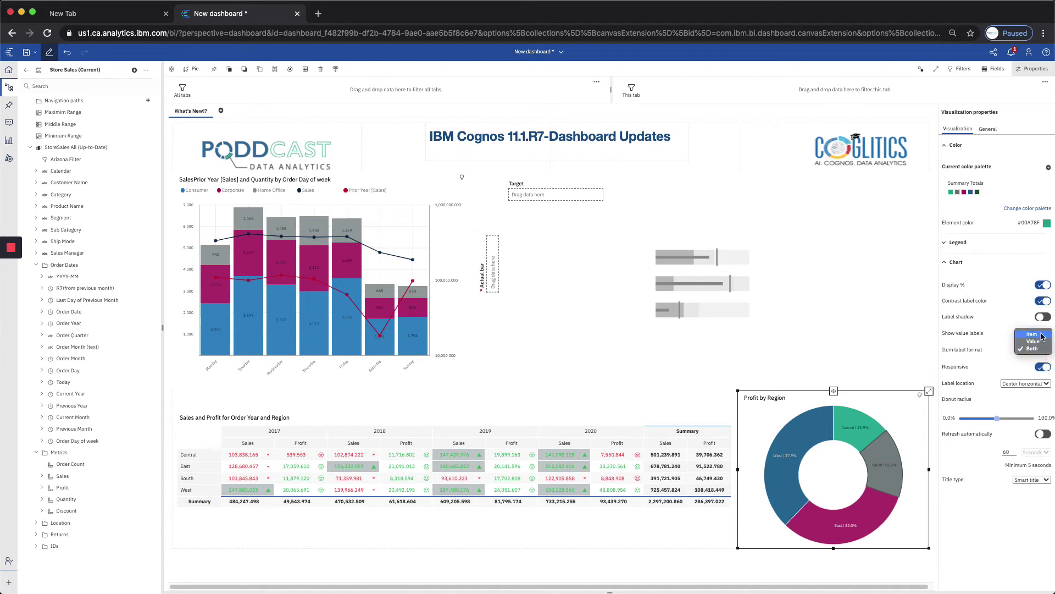
click(1032, 334)
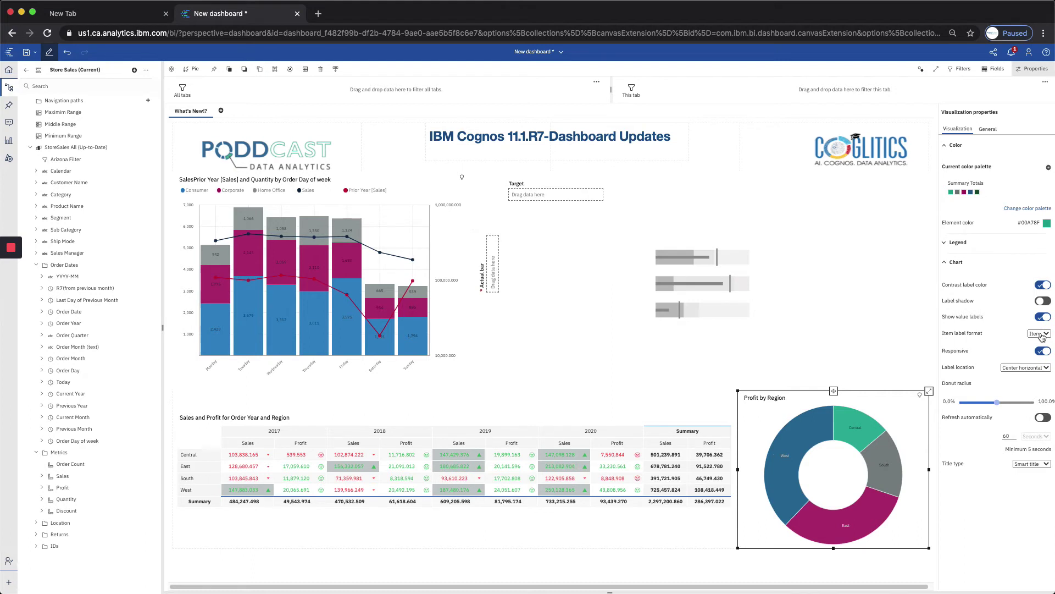
click(654, 206)
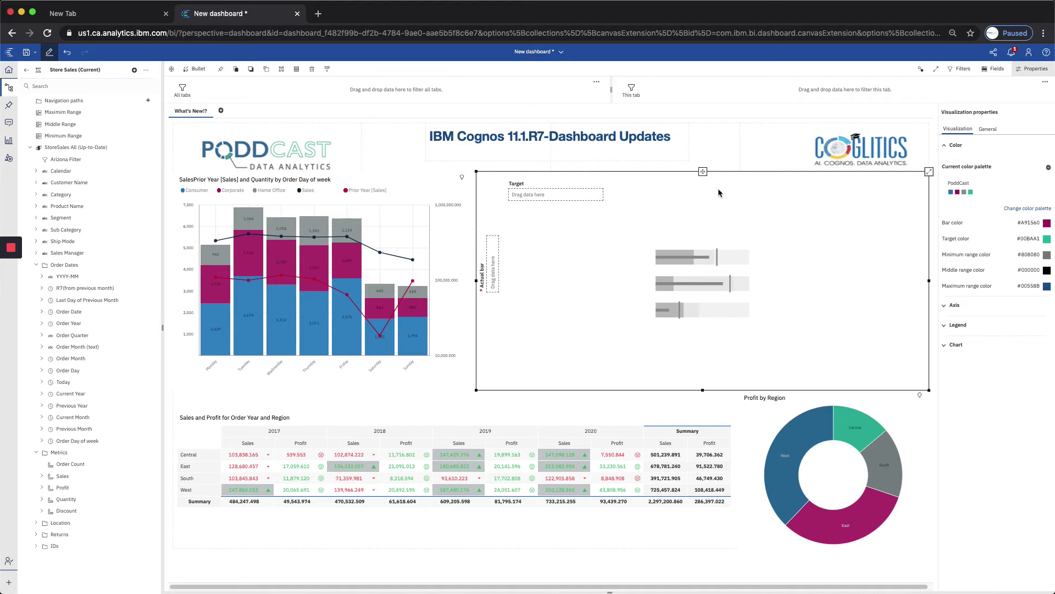
Step: Assign YTD [Sales] to the bullet chart's Actual bar
click(996, 71)
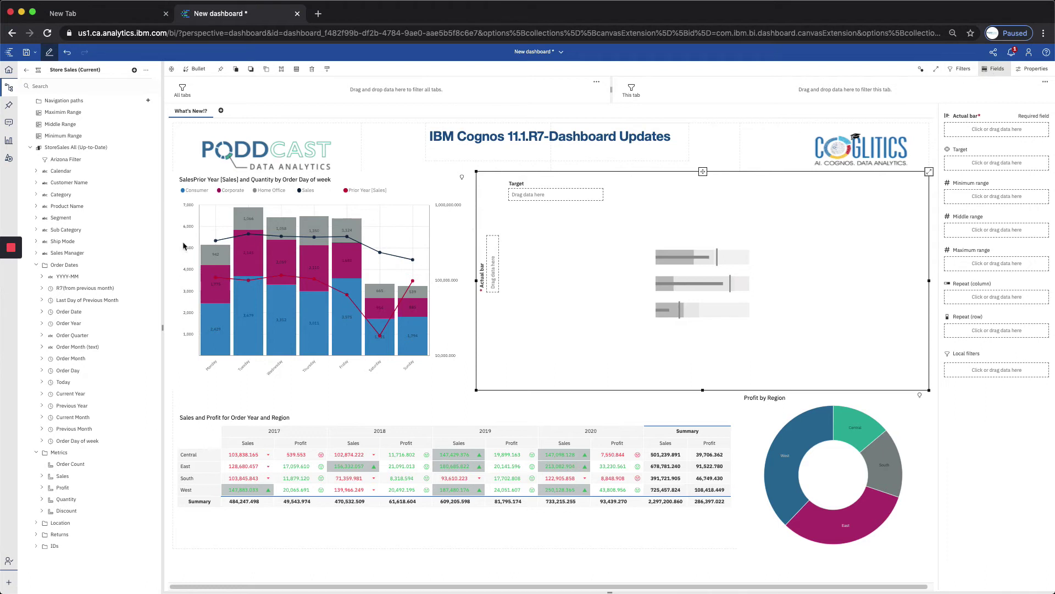
click(995, 129)
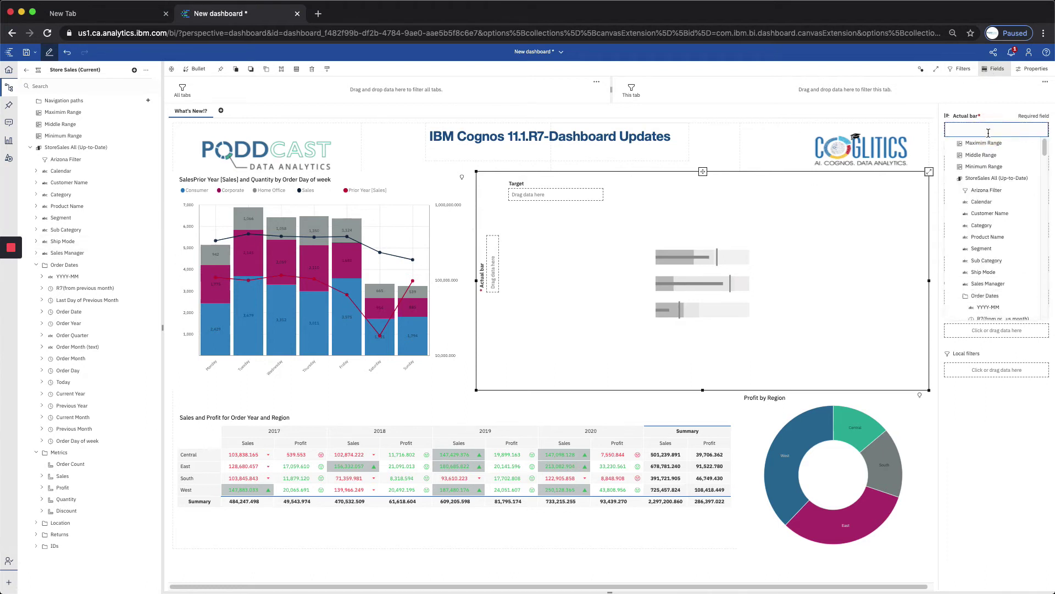
drag(1045, 150, 1044, 204)
scroll(1024, 312, down, 3)
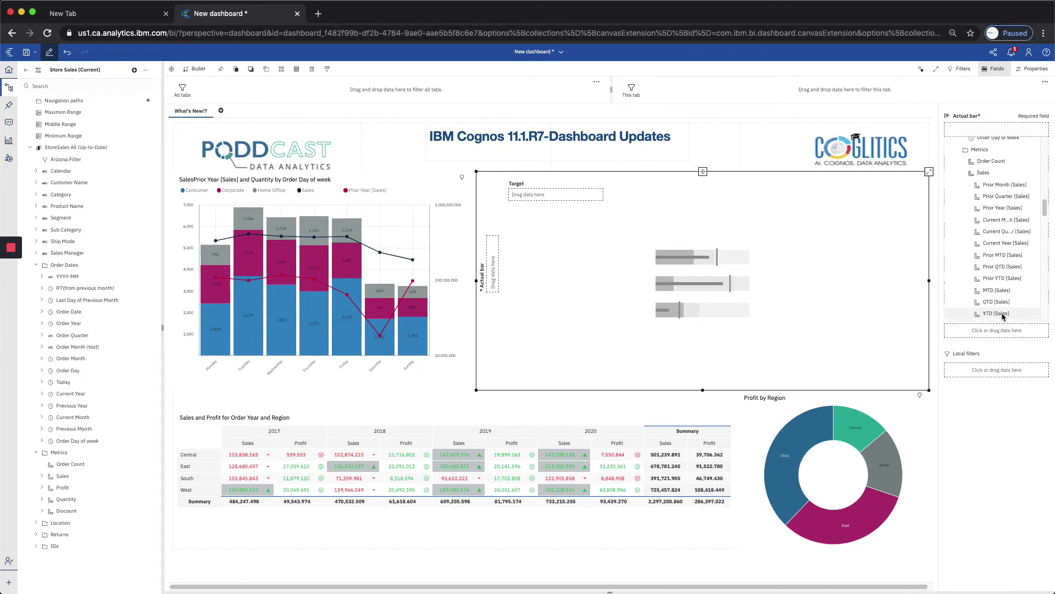
click(1001, 312)
Step: Set Prior YTD [Sales] as the target and repeat rows by Sales Manager
click(976, 163)
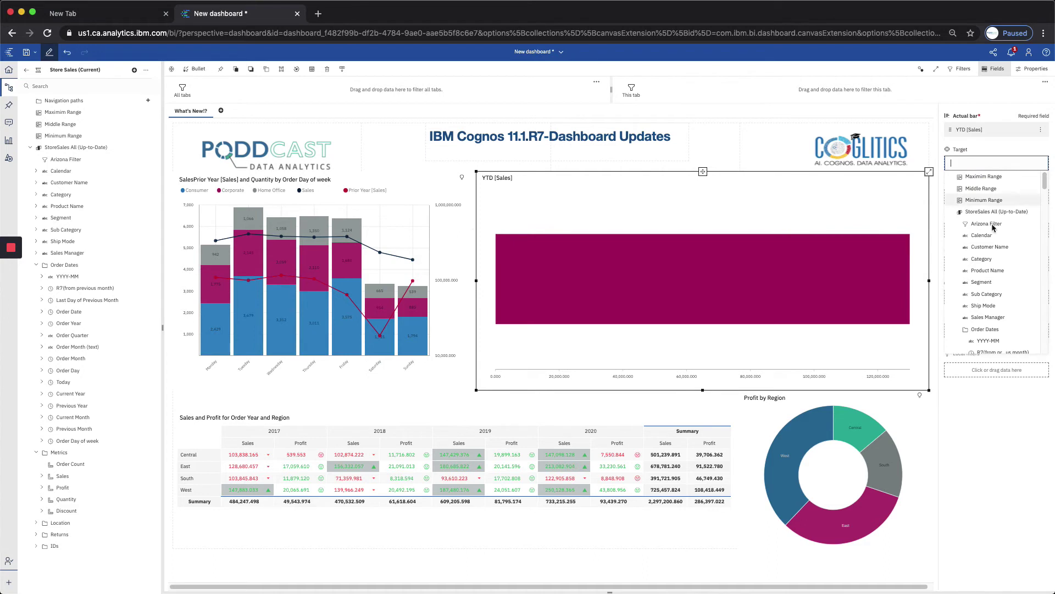
drag(1044, 189, 1042, 252)
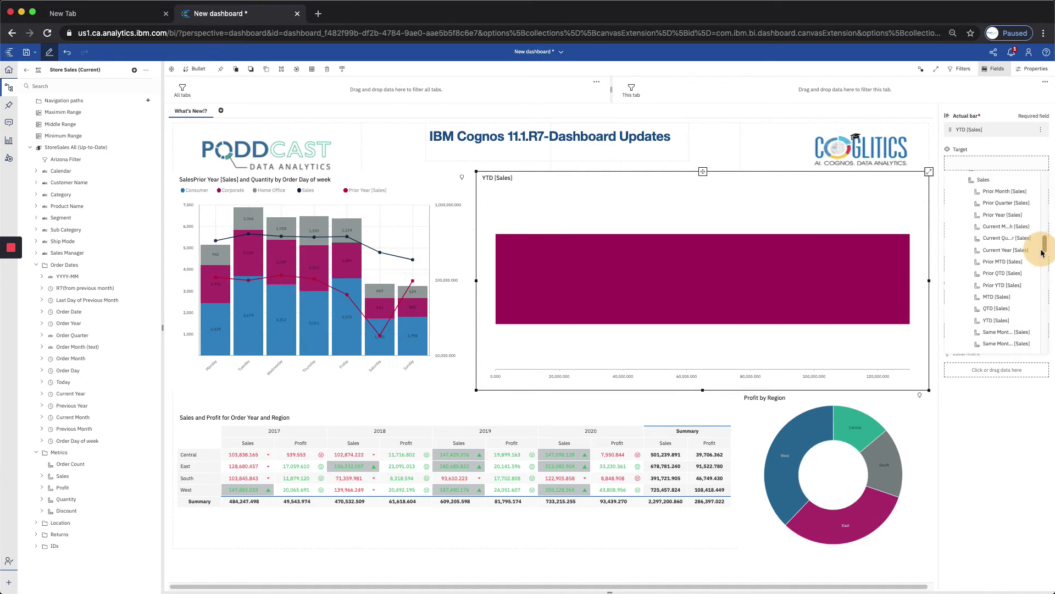
click(1000, 285)
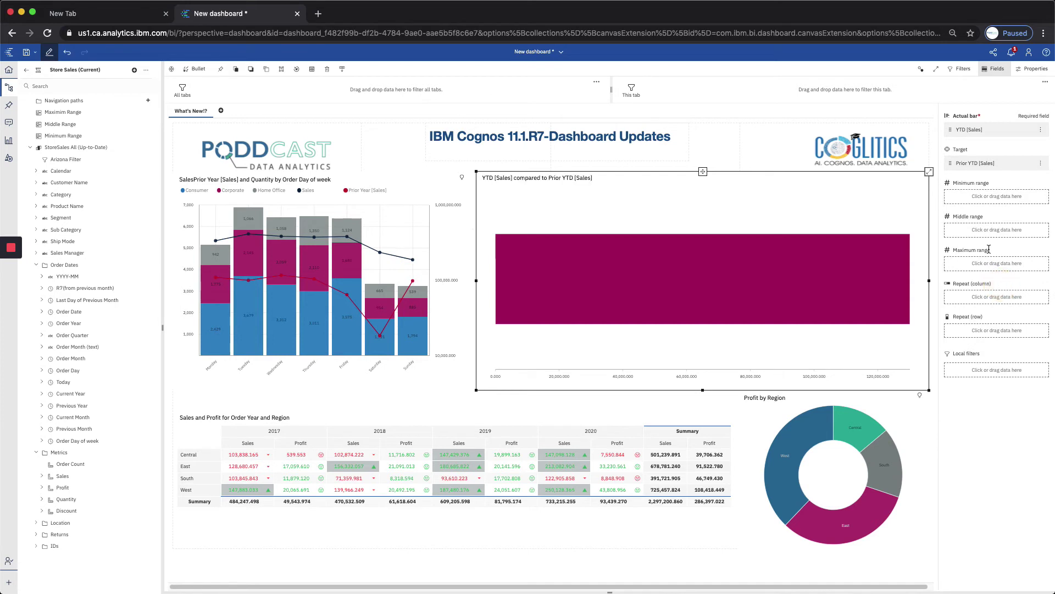
click(974, 333)
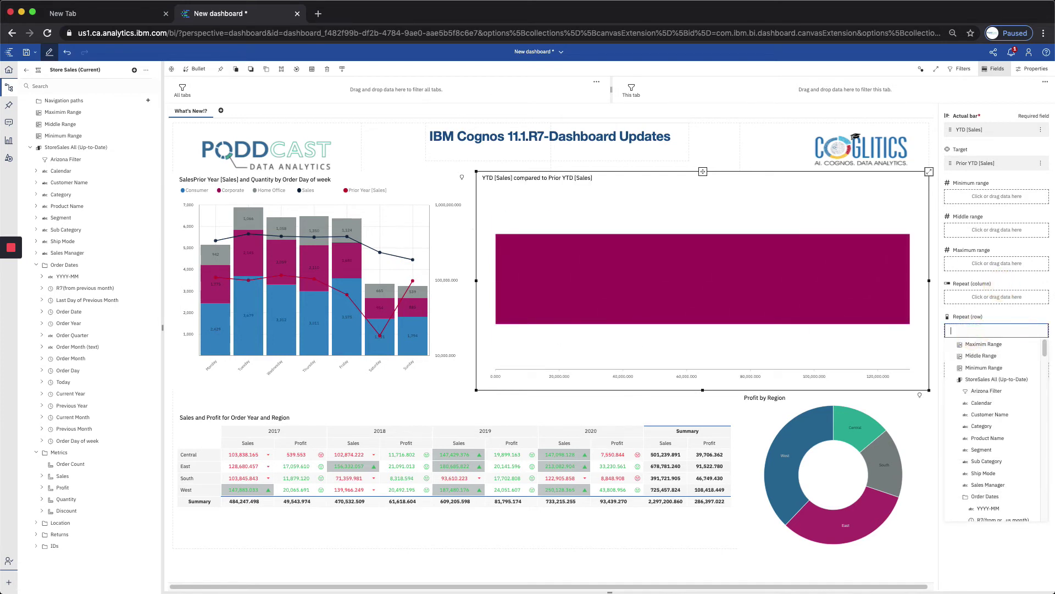
text(sales)
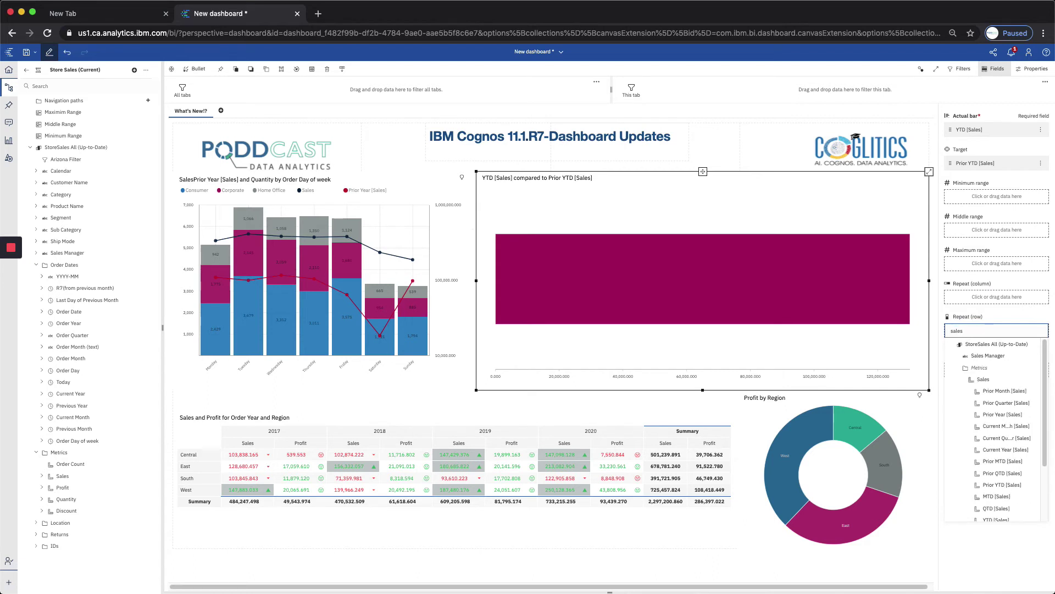
click(981, 356)
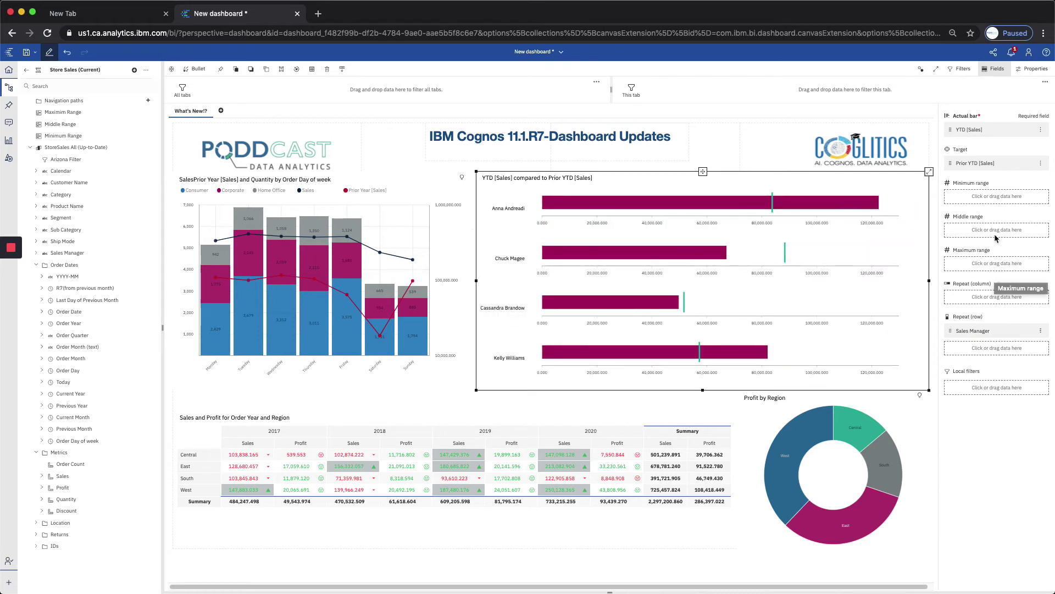
click(991, 198)
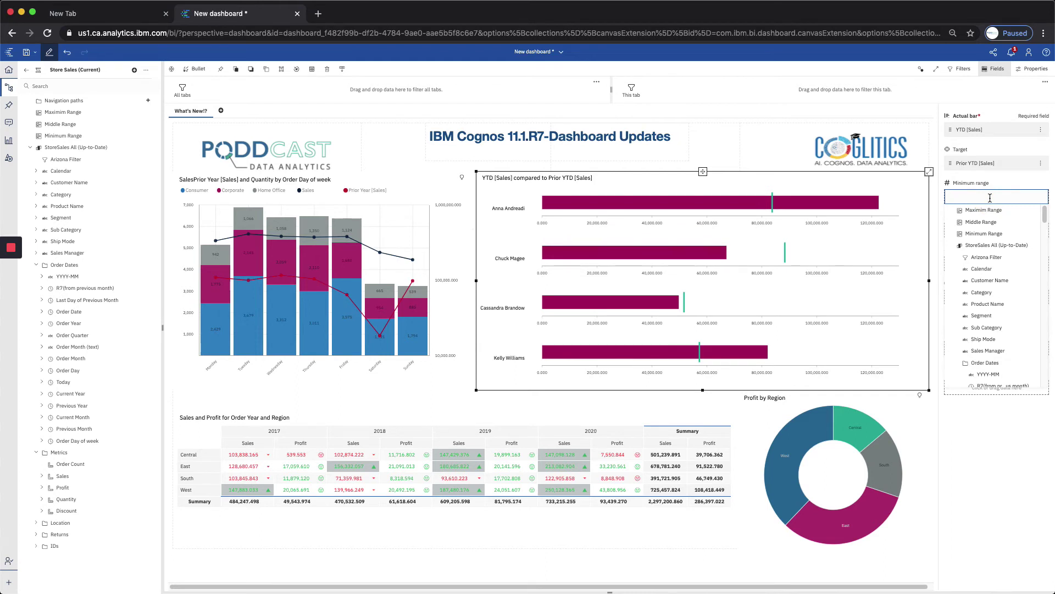
click(988, 235)
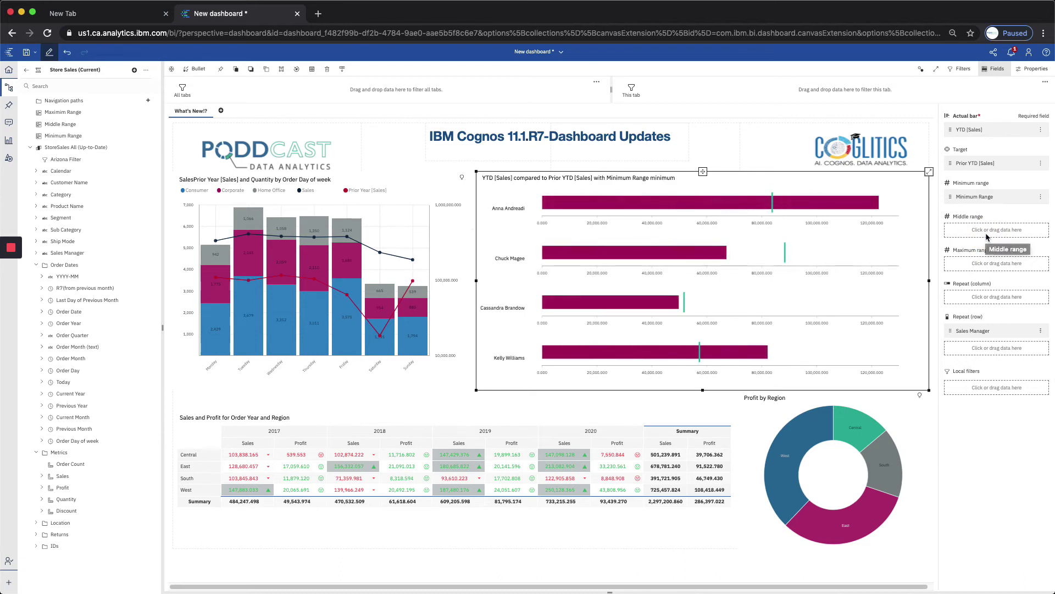
click(986, 233)
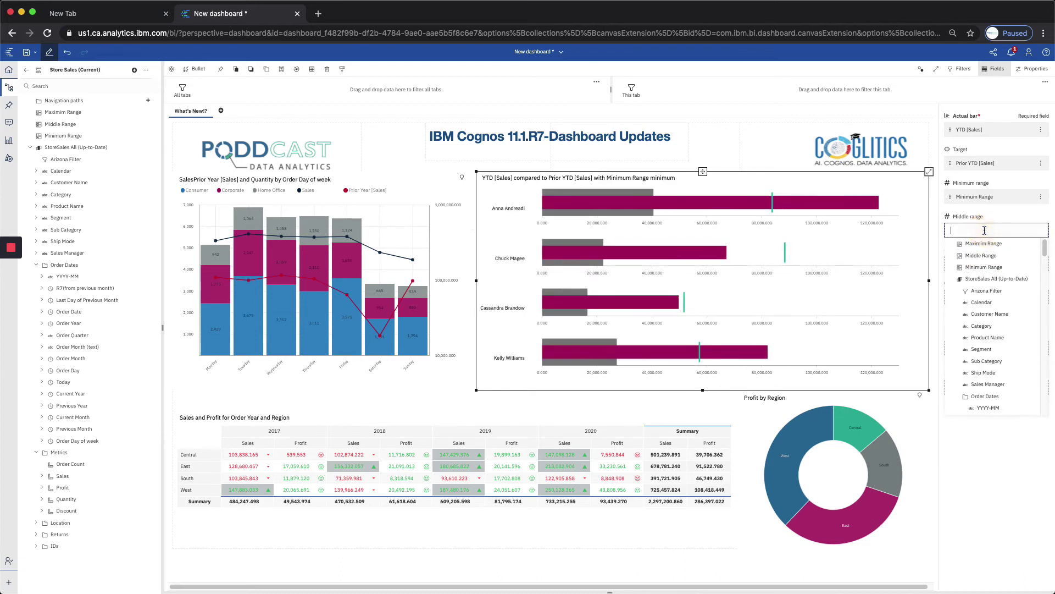
click(982, 255)
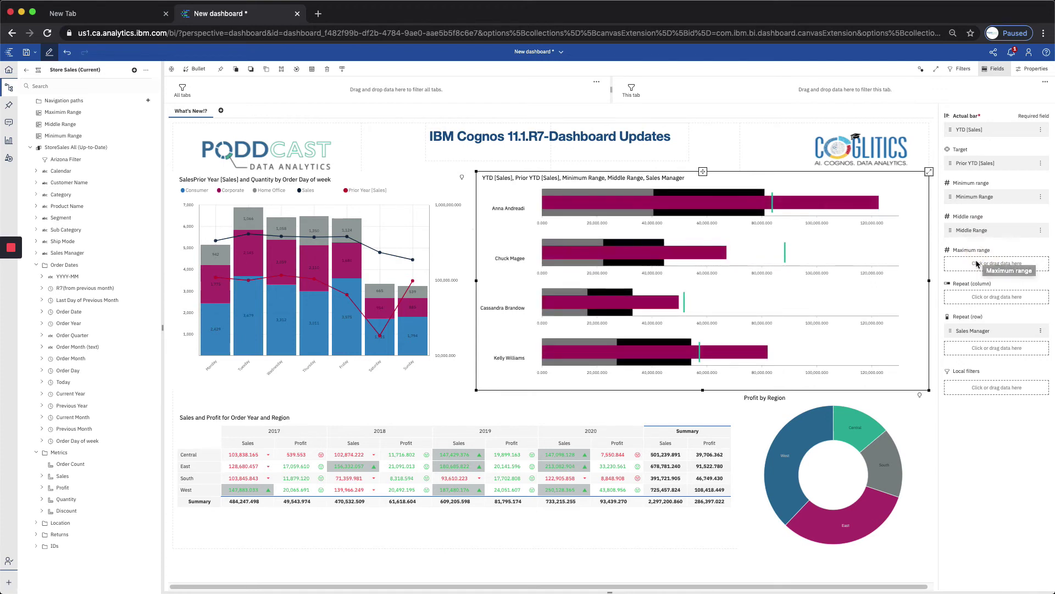
click(977, 264)
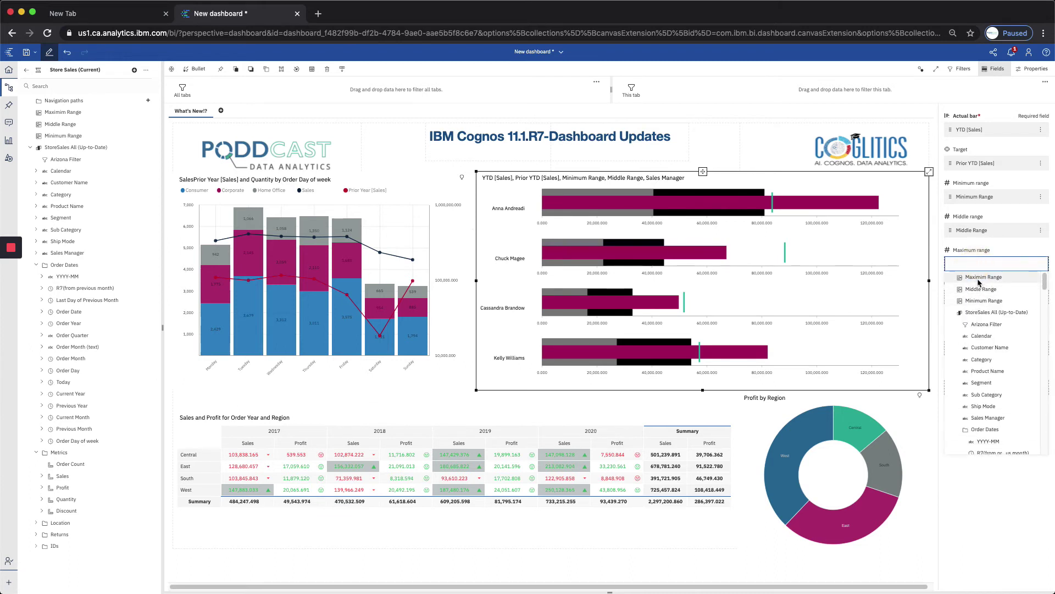
click(982, 277)
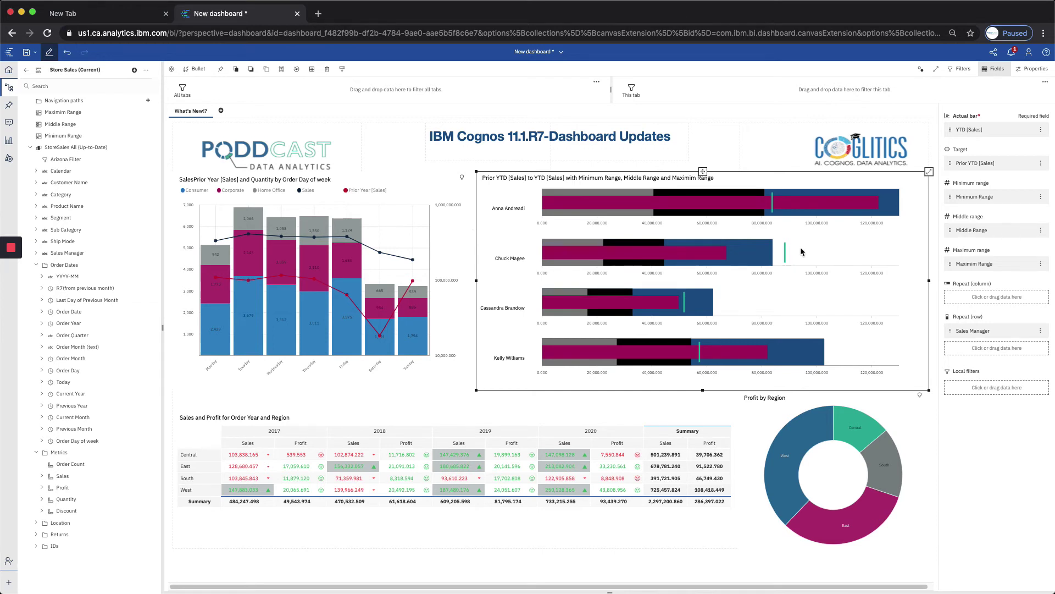
mouse_move(842, 203)
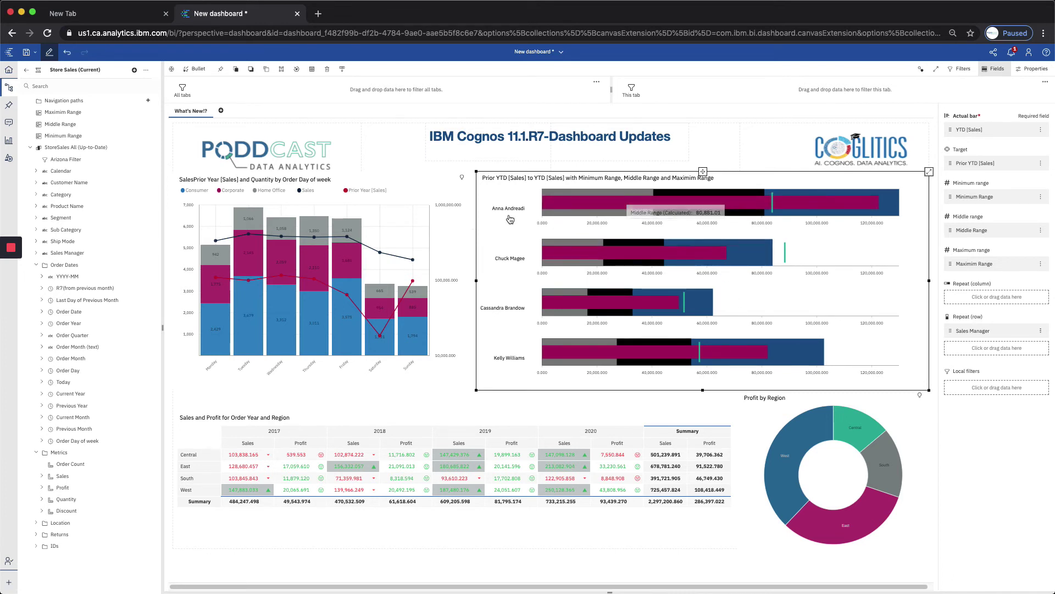
mouse_move(659, 219)
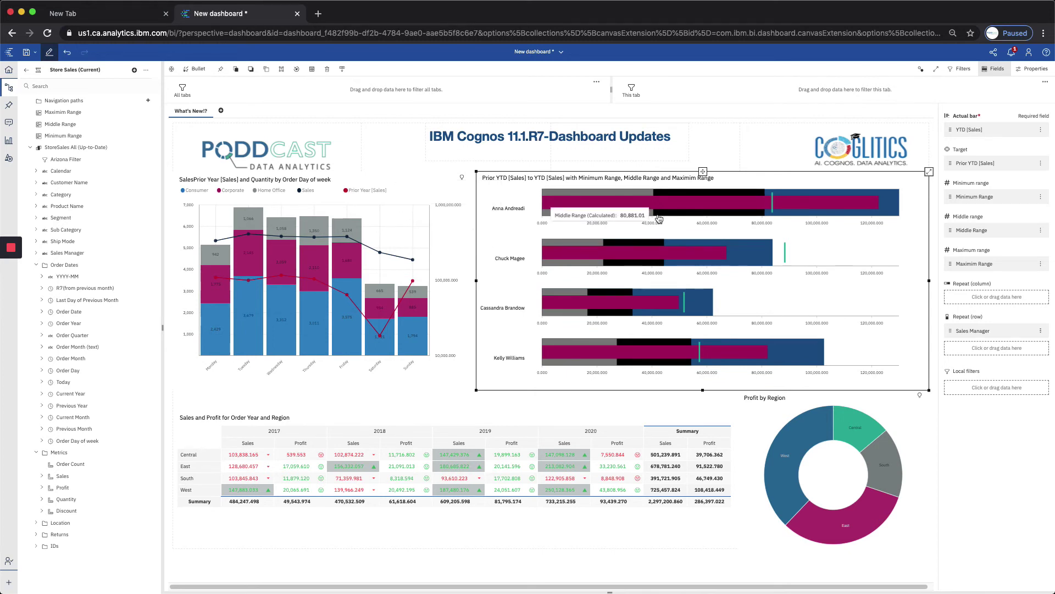
Step: Expand the bullet chart and export its underlying data as a CSV file
click(928, 172)
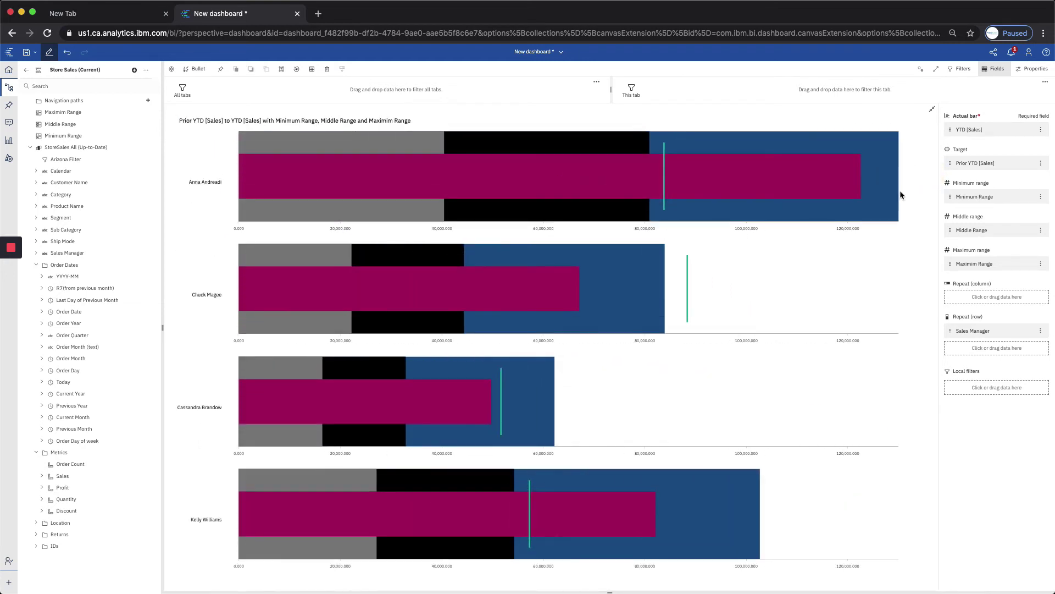
click(611, 591)
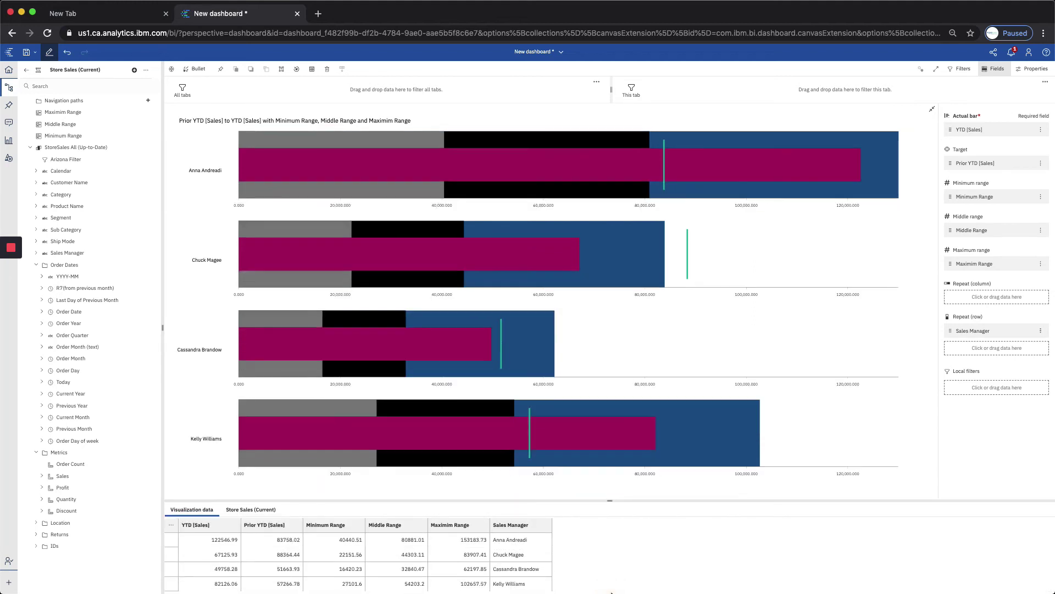
click(333, 525)
click(172, 526)
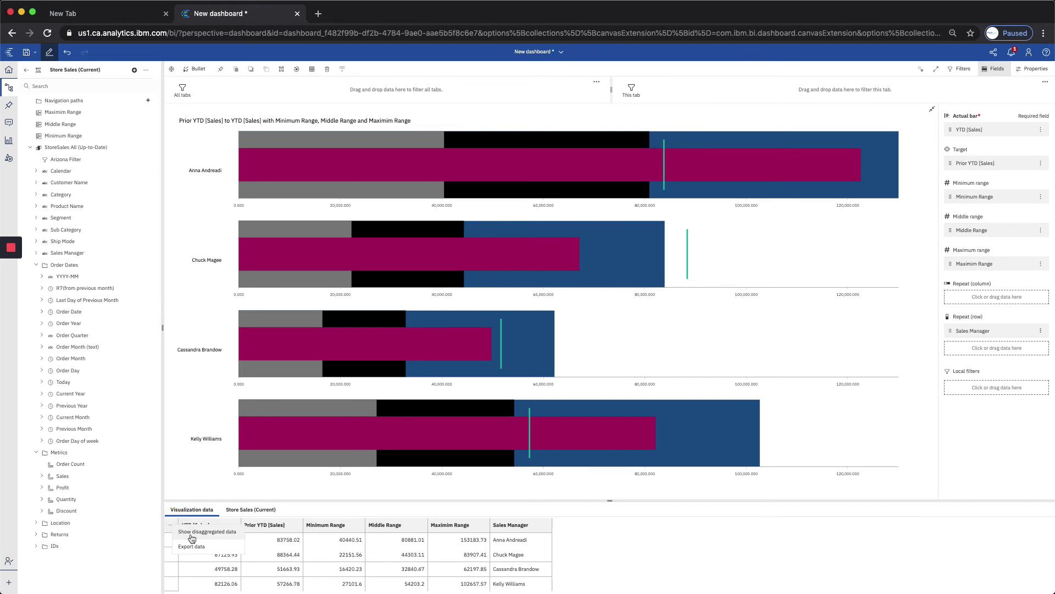
mouse_move(189, 538)
mouse_down()
mouse_move(205, 543)
mouse_move(193, 549)
mouse_up()
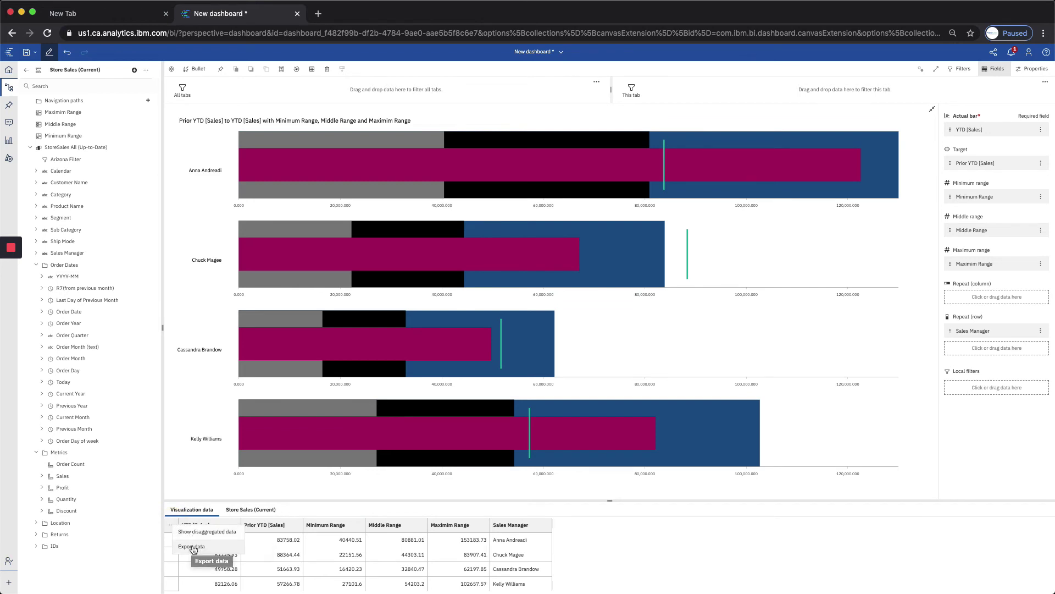
click(192, 547)
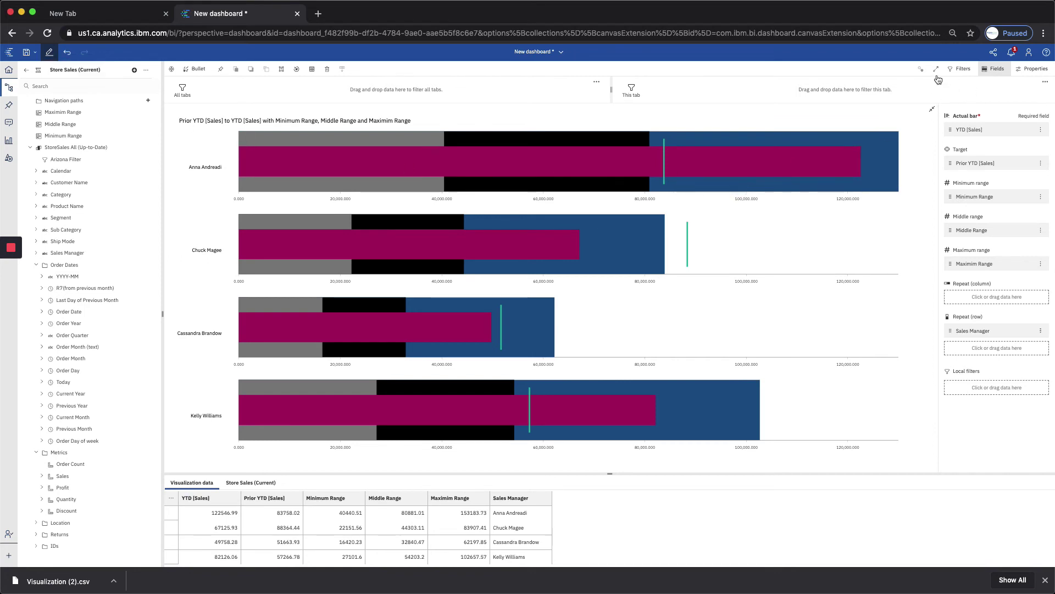
Step: Collapse the bullet chart back into the dashboard and close the data tray
click(932, 109)
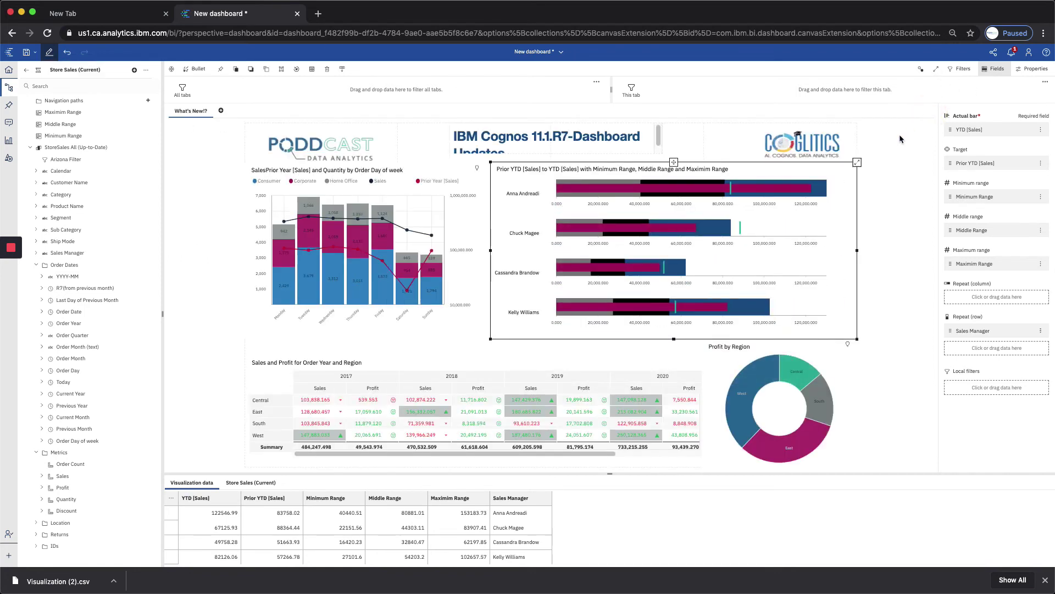
click(900, 135)
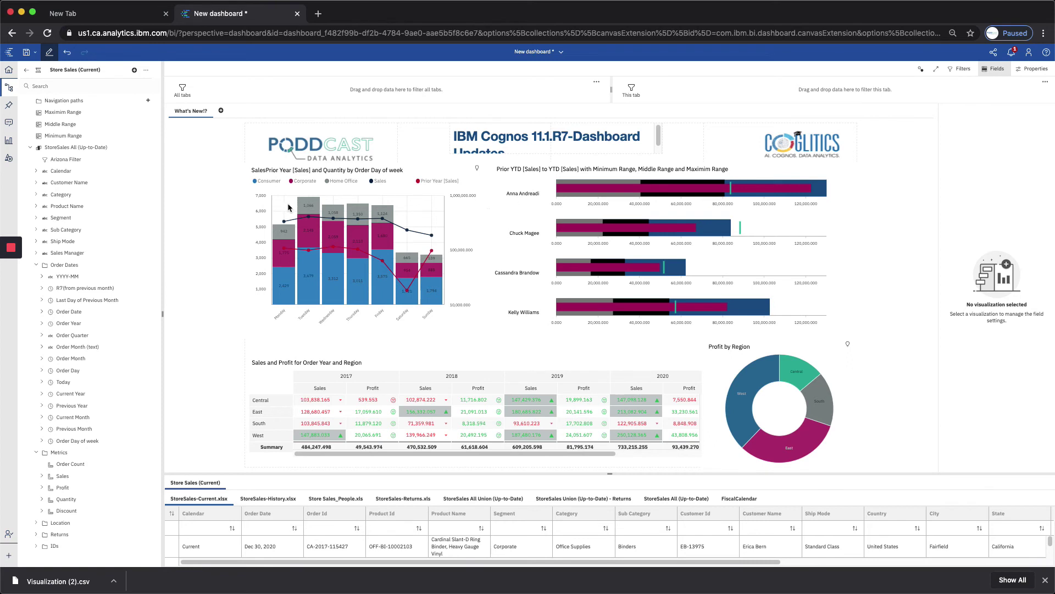
click(609, 474)
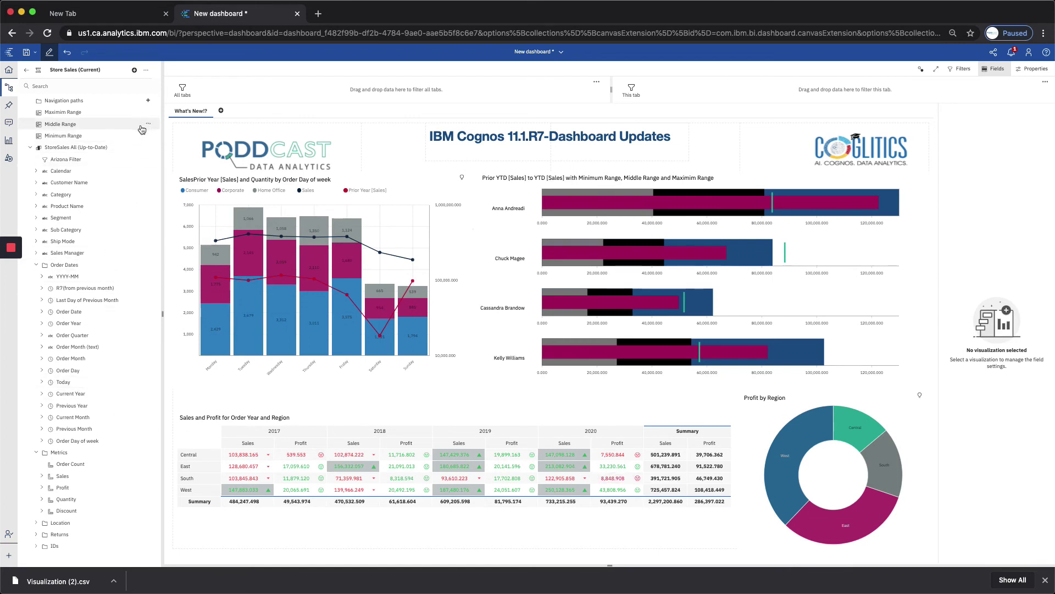
Step: Create a new filter on StoreSales named 'Arizona Filter'
drag(151, 152, 187, 187)
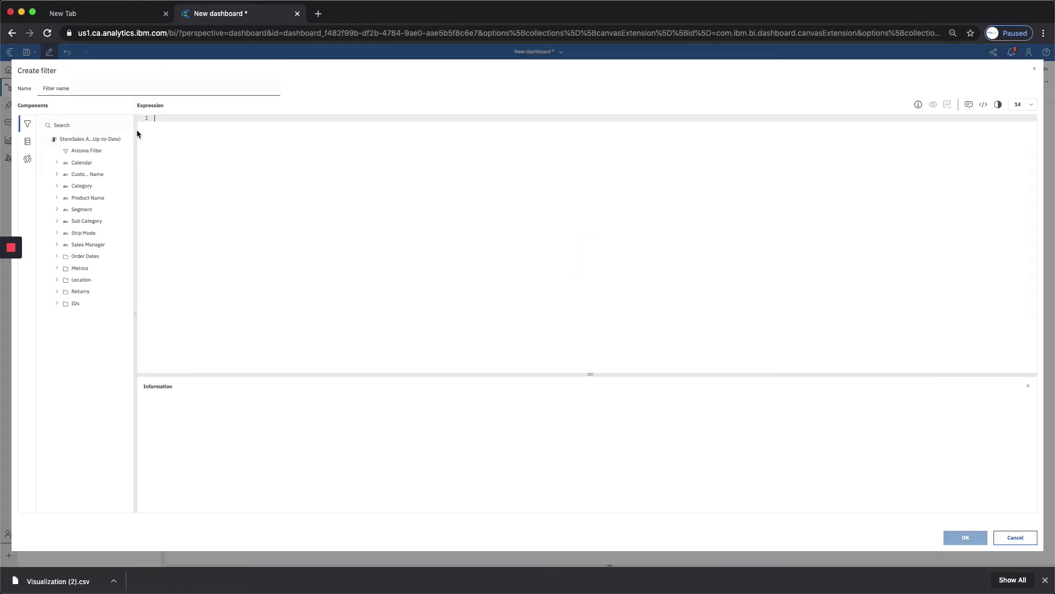
double_click(111, 90)
double_click(85, 89)
click(85, 89)
drag(85, 89, 24, 83)
text(Arizona Filter)
click(160, 117)
Step: Define the filter as State = Arizona, save it, and apply it to the column chart
click(59, 282)
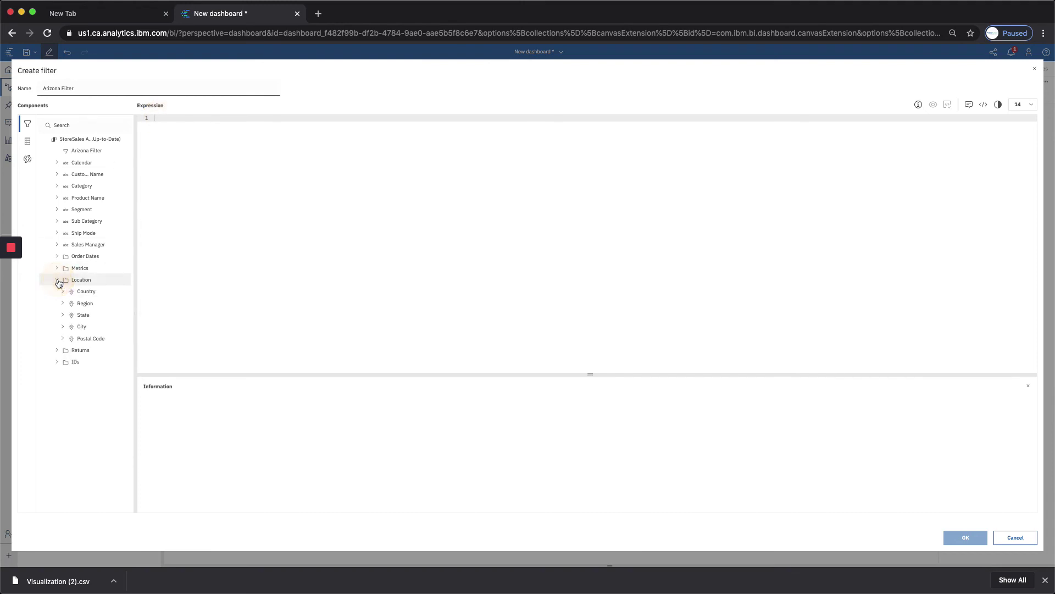
double_click(81, 315)
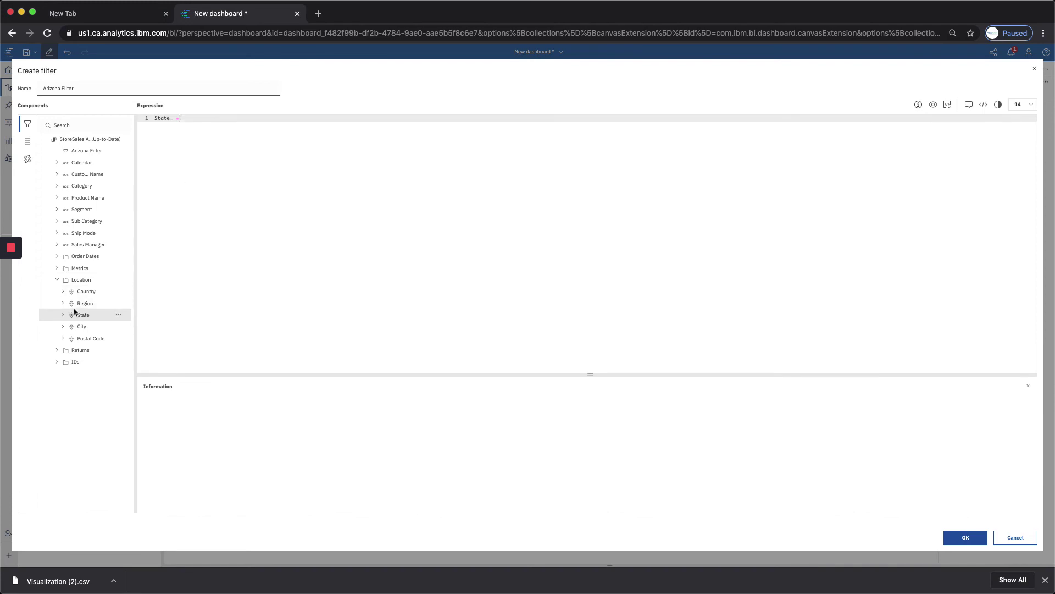
click(63, 315)
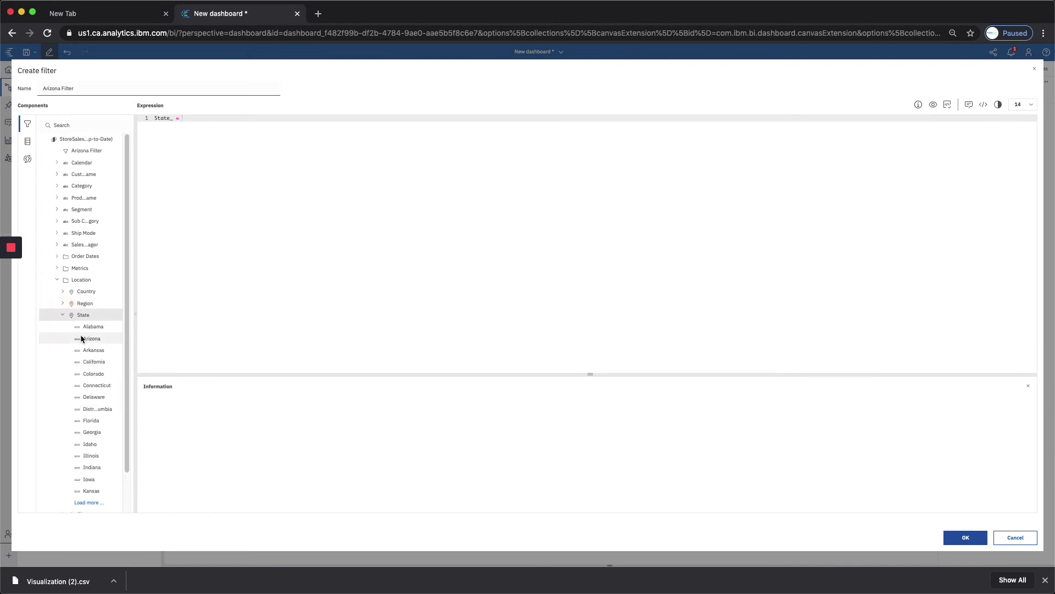
drag(85, 338, 225, 124)
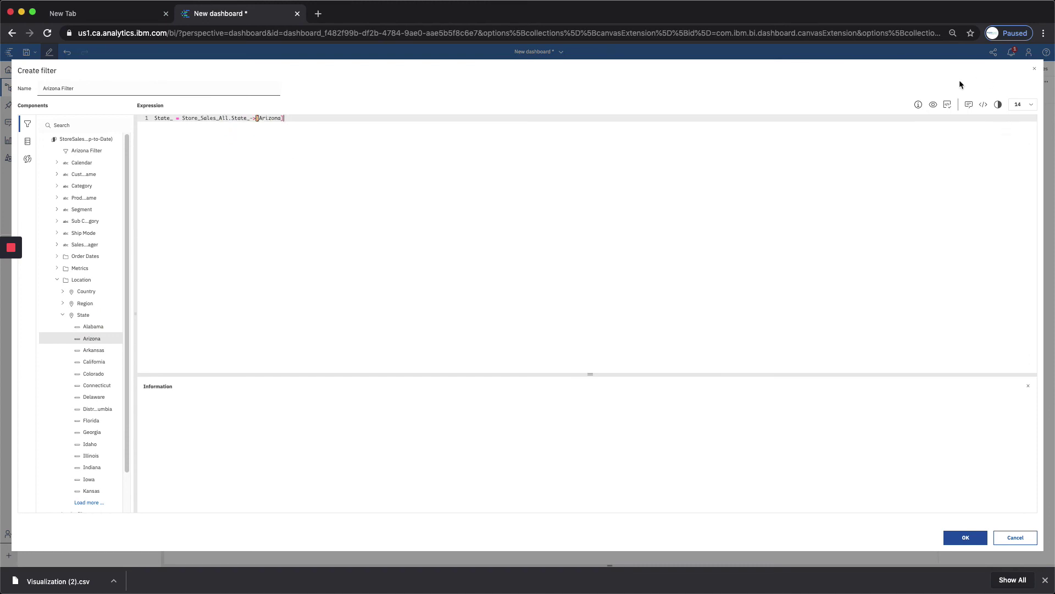
click(948, 105)
click(966, 538)
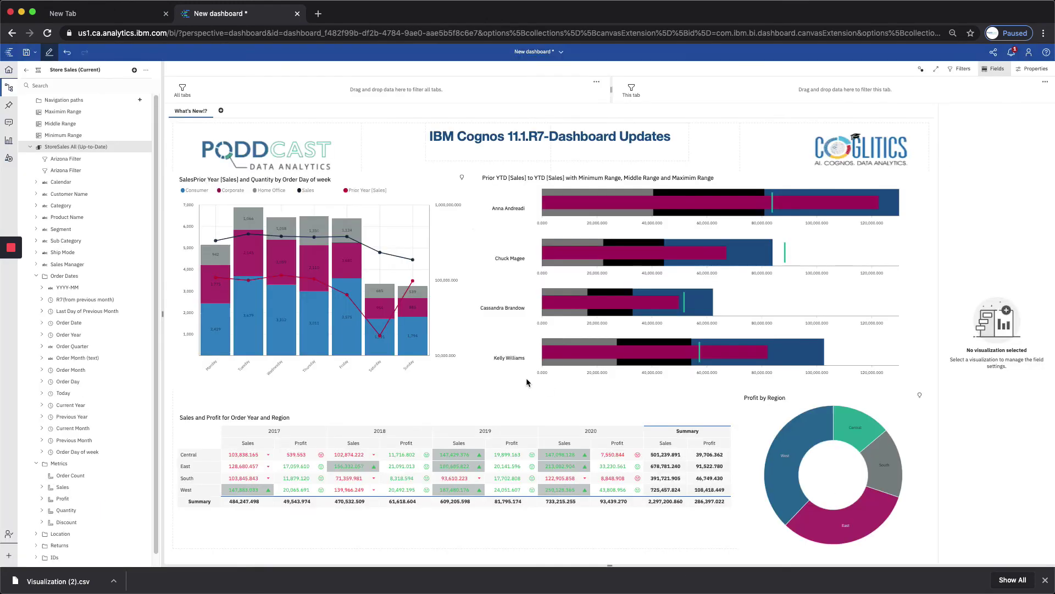
click(75, 172)
drag(76, 173, 281, 271)
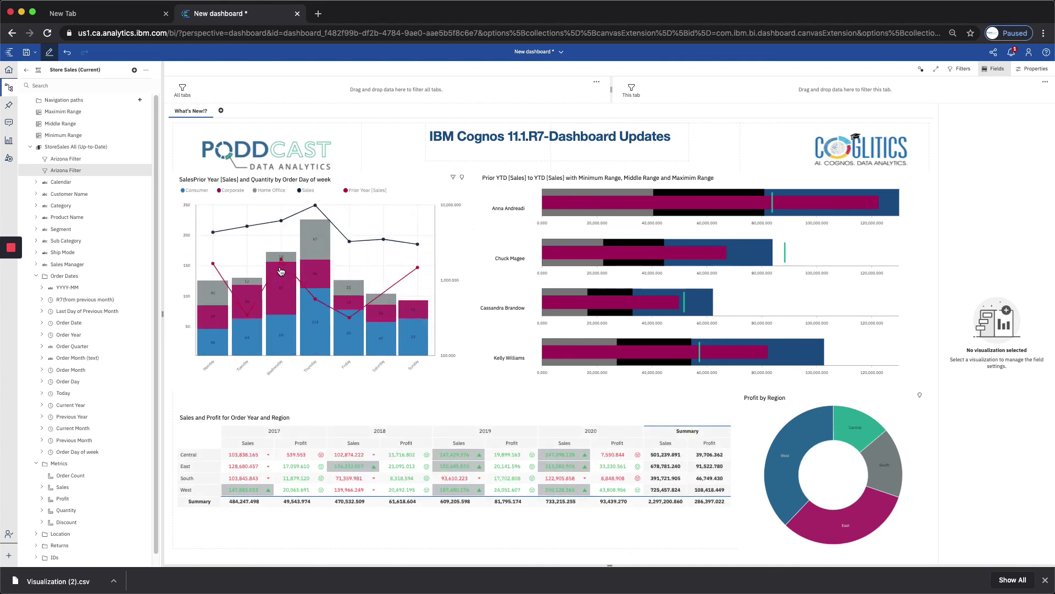
Step: Enable Fetch Query in the column chart's Query properties and show its generated SQL
click(428, 375)
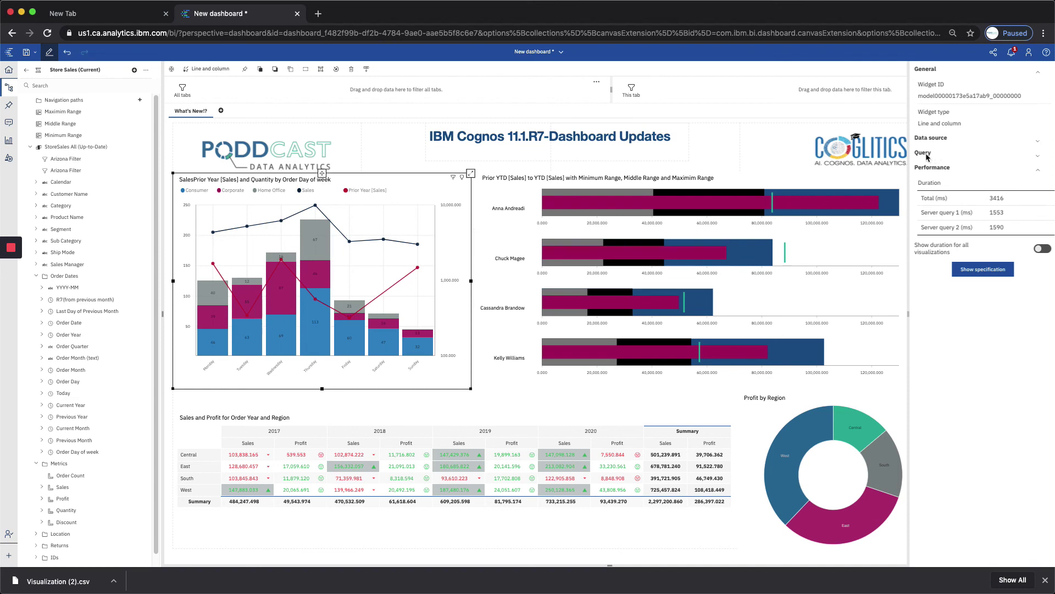
click(1038, 158)
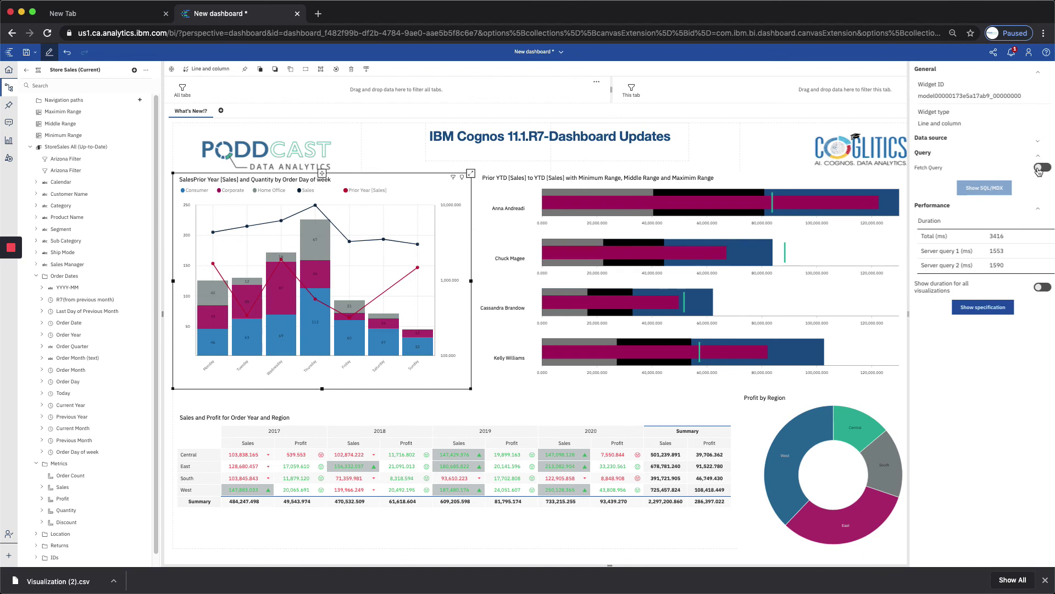
click(1039, 169)
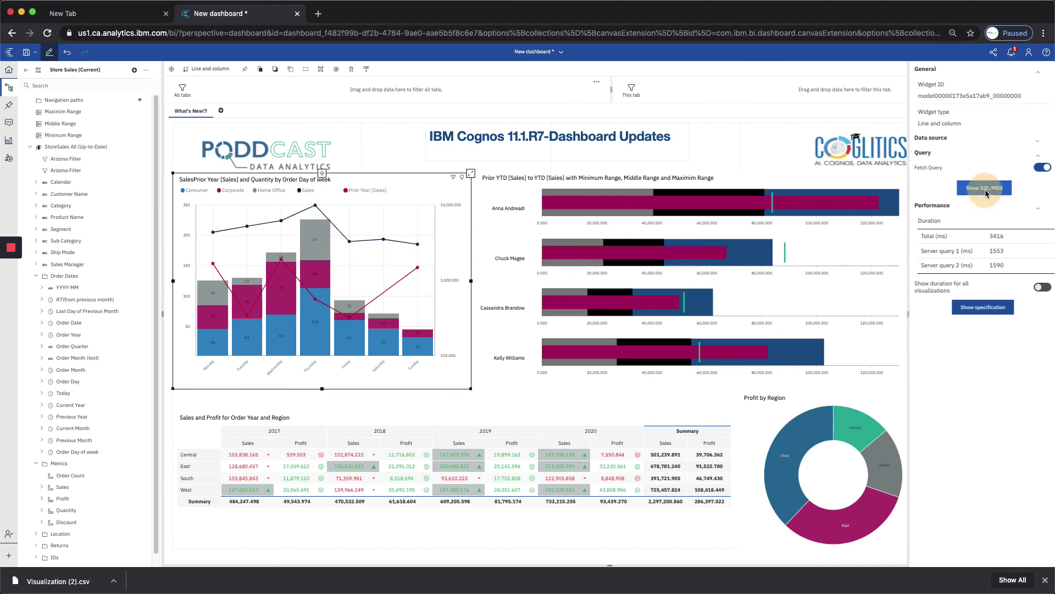
click(985, 187)
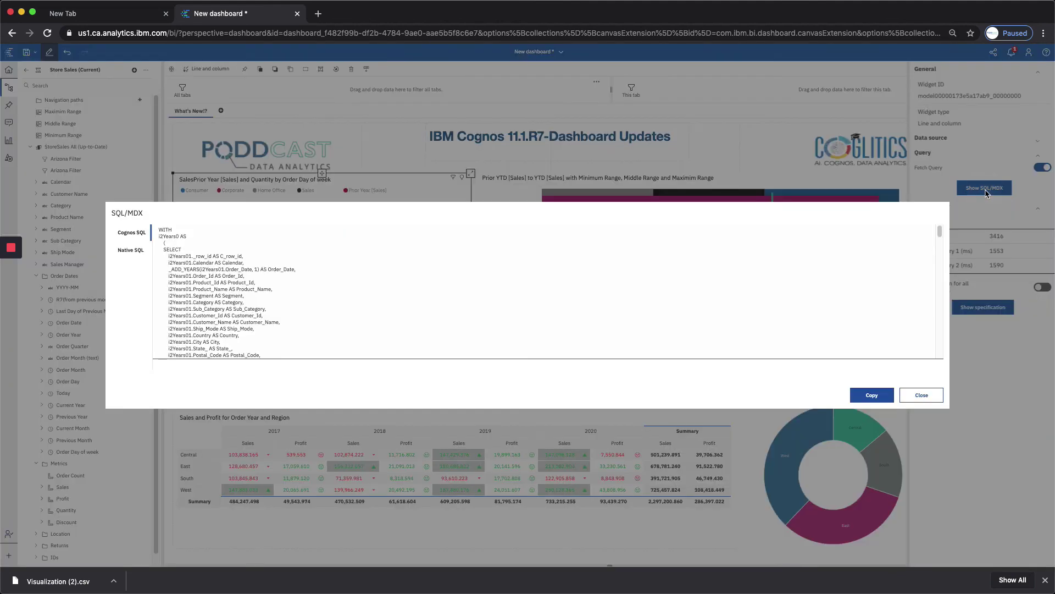
Step: Review the chart's Native SQL query, then close the SQL/MDX window
click(130, 250)
scroll(234, 293, down, 10)
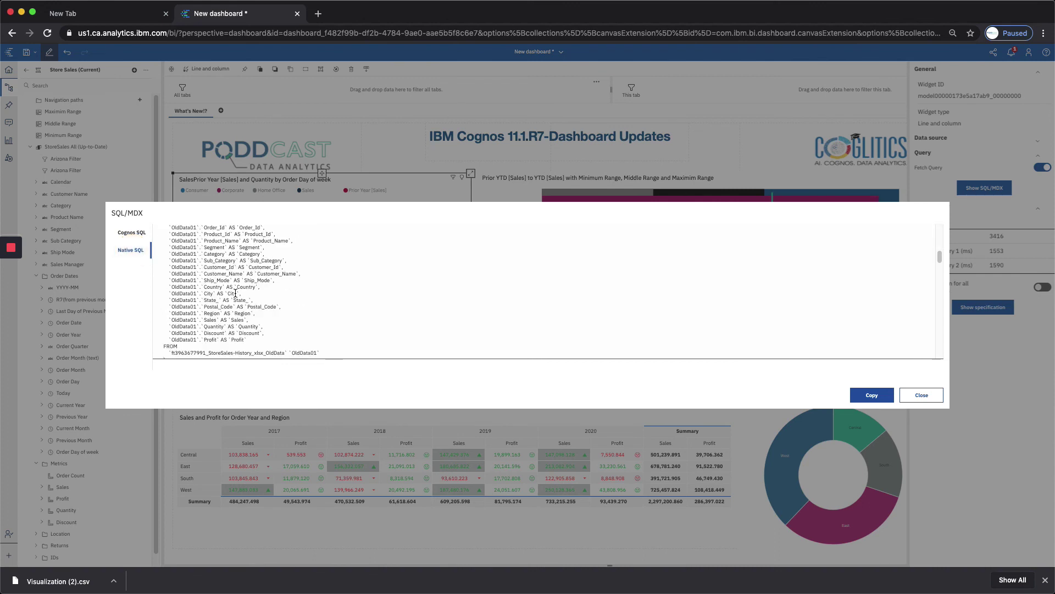
scroll(235, 293, up, 10)
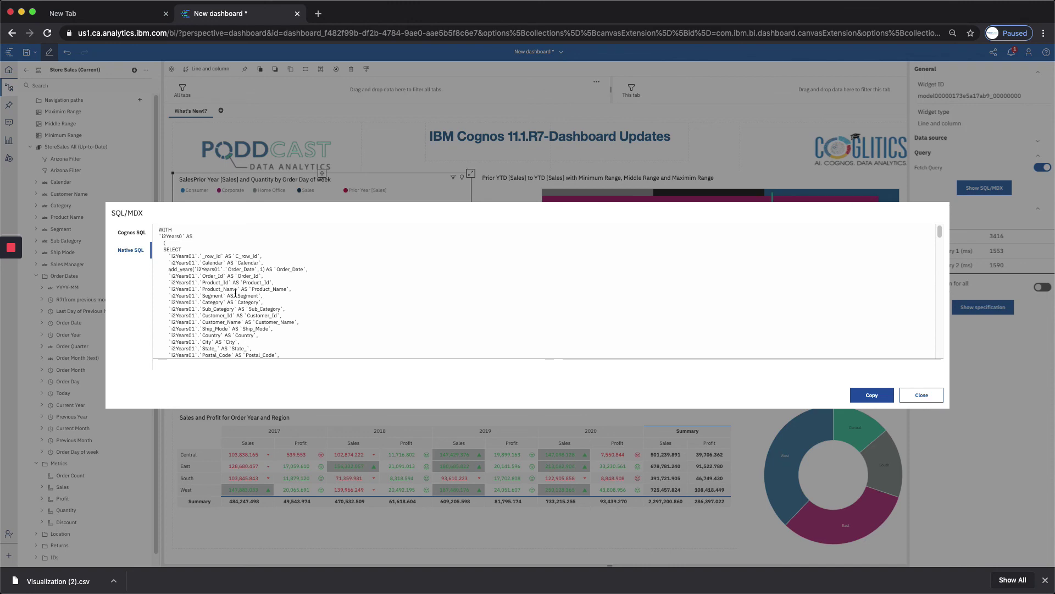
click(924, 396)
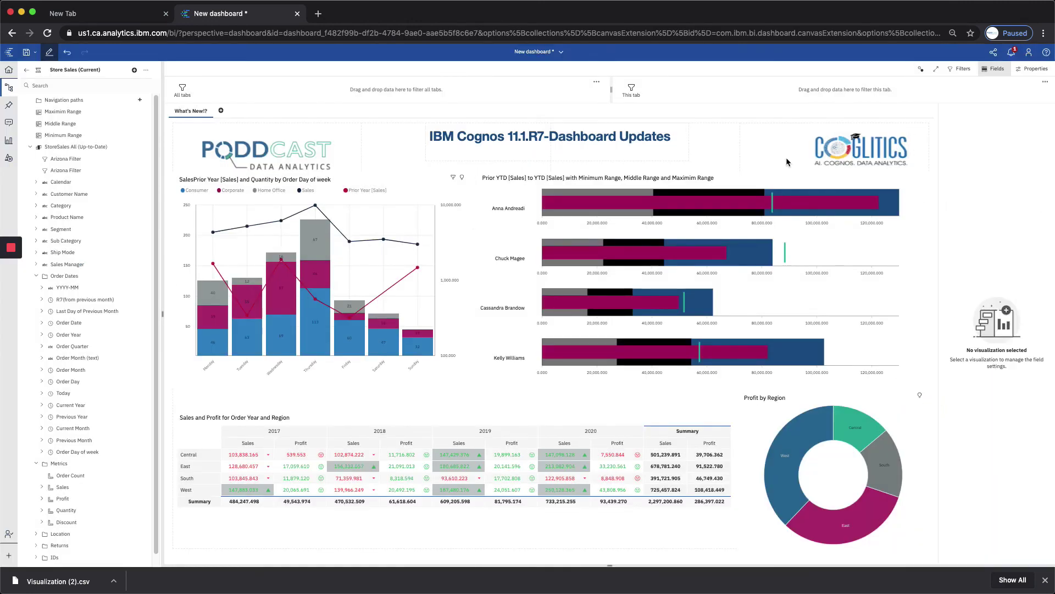